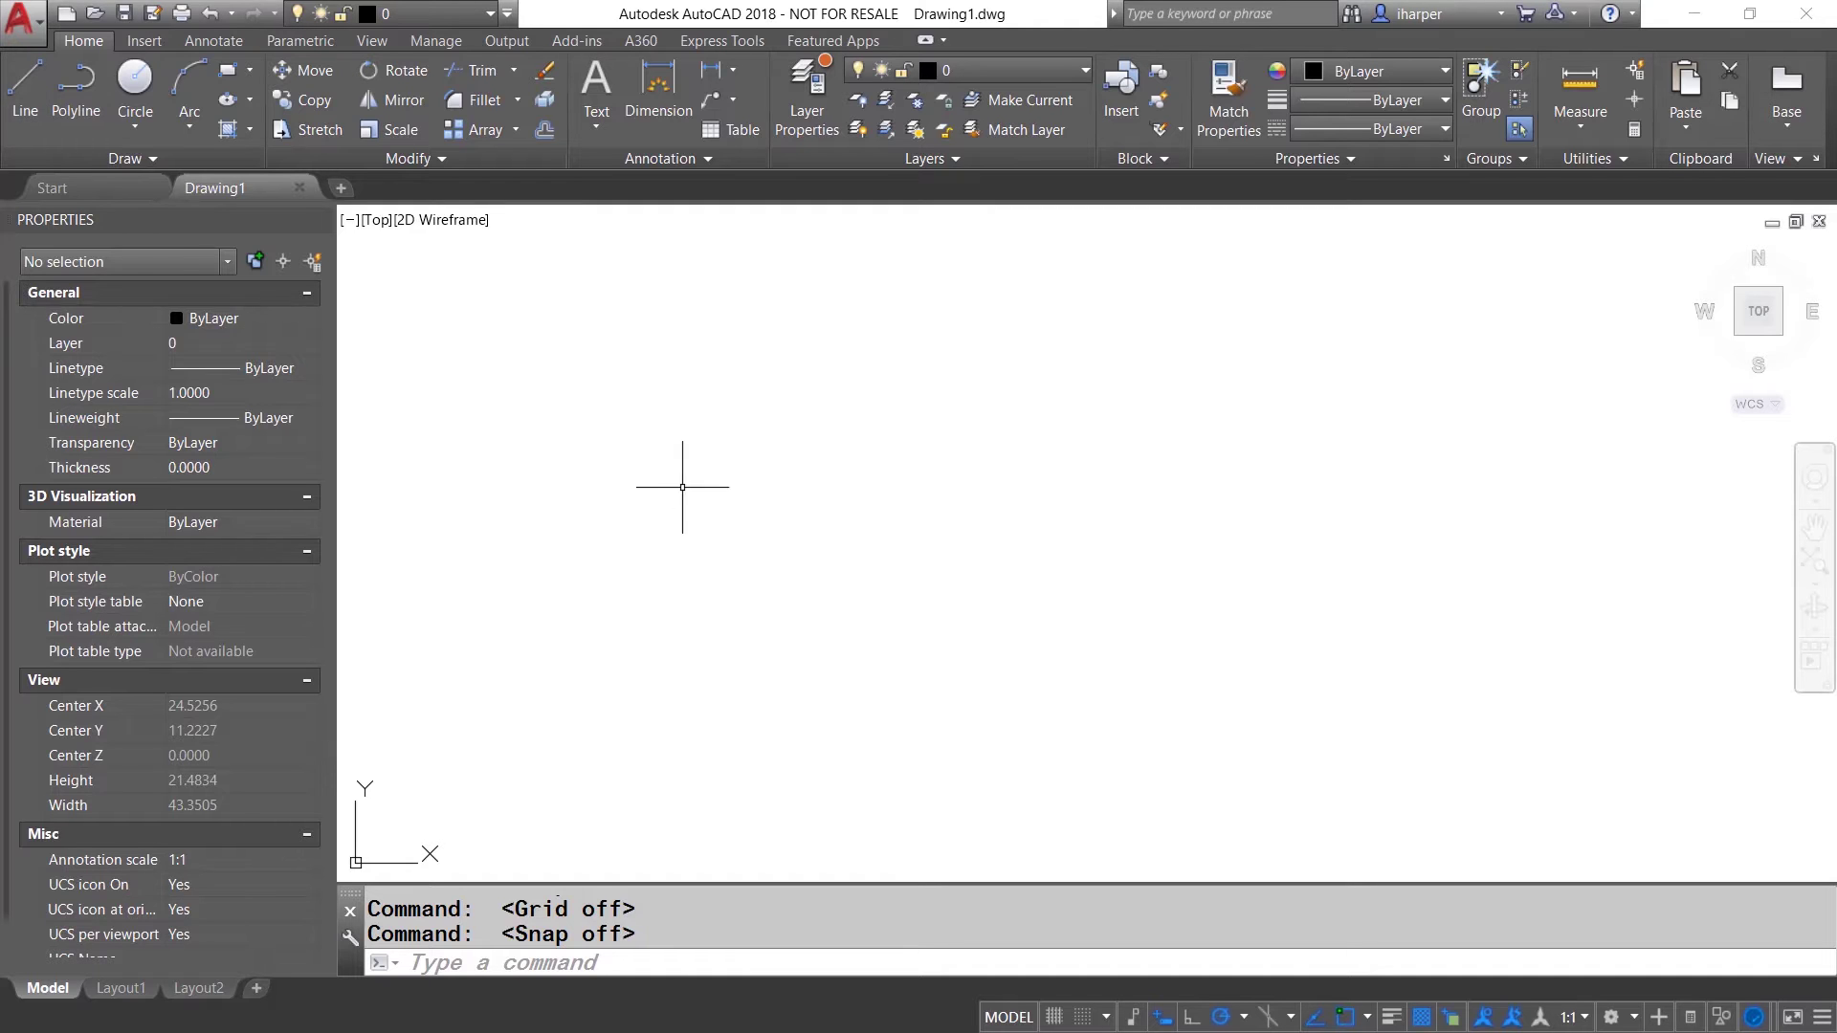
Draw three connected line segments forming an open zigzag path with LINE.
{"action": "left_click", "coordinate": [21, 107]}
{"action": "left_click", "coordinate": [656, 440]}
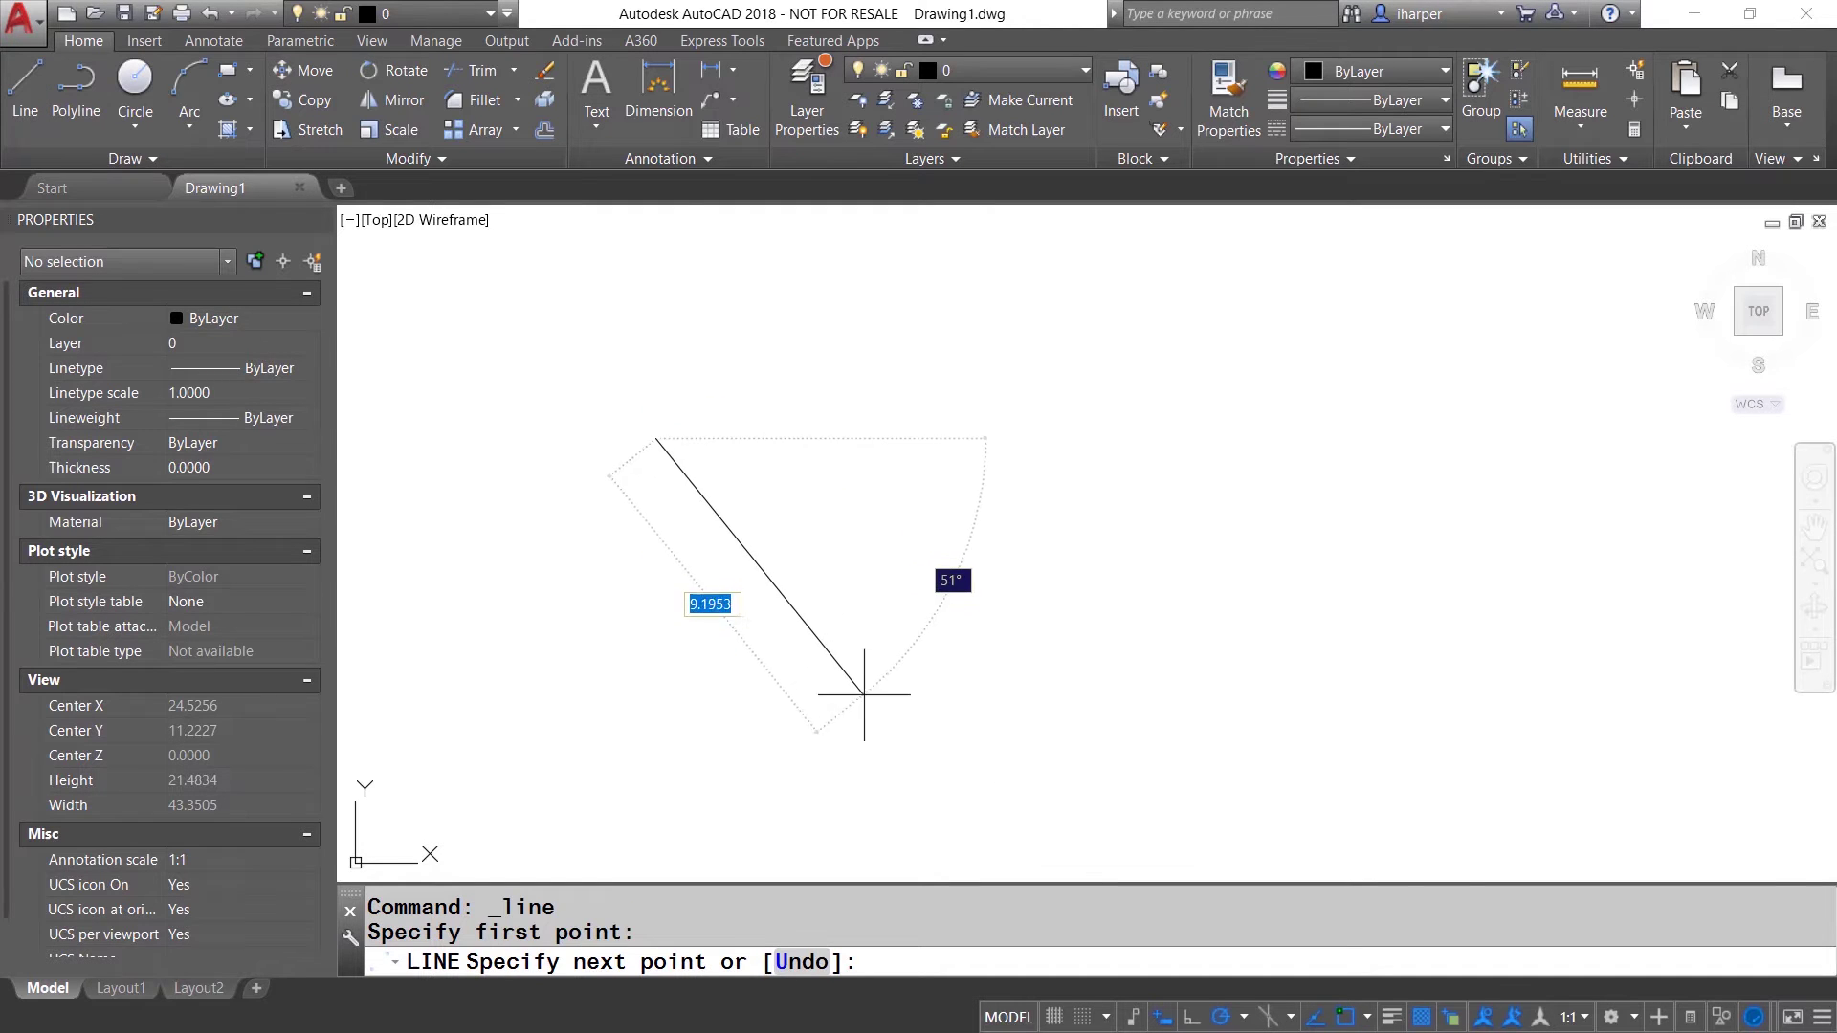
{"action": "left_click", "coordinate": [1194, 572]}
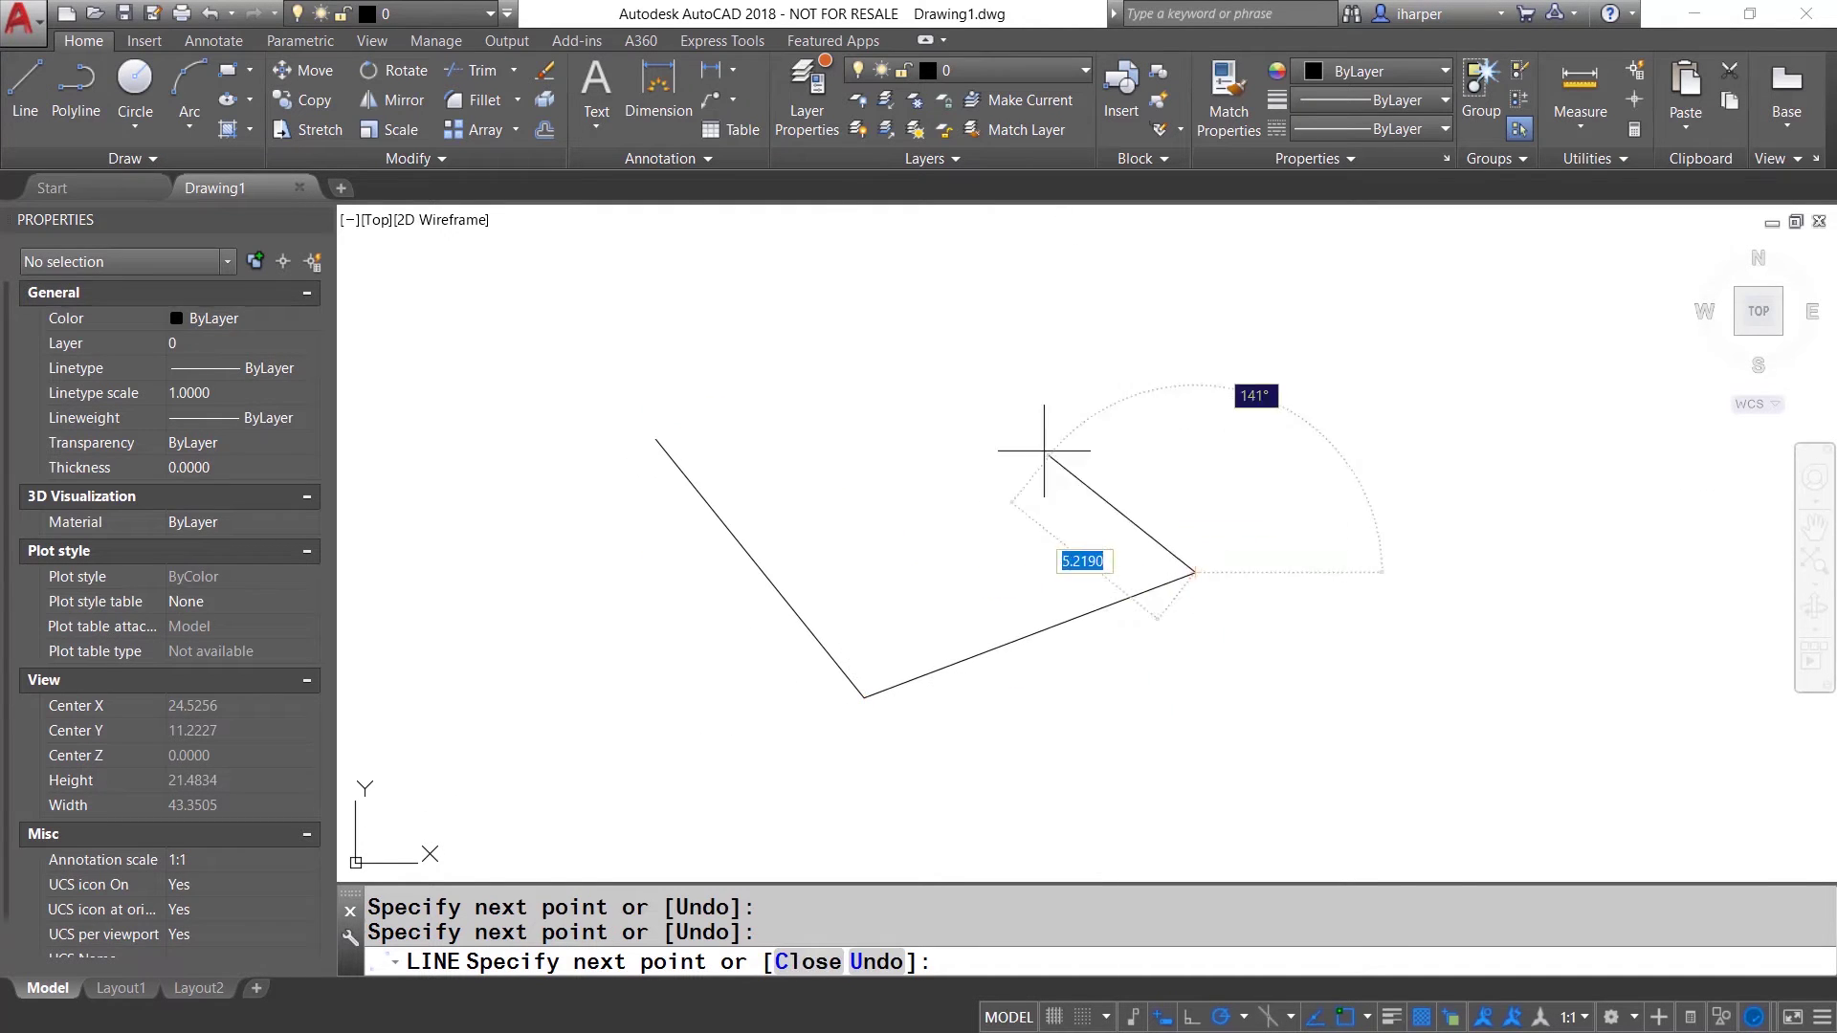
{"action": "left_click", "coordinate": [958, 336]}
{"action": "key", "text": "Escape"}
Window-select the upper-right, bottom and left lines, then clear the selection.
{"action": "left_click", "coordinate": [1102, 431]}
{"action": "left_click", "coordinate": [1041, 471]}
{"action": "left_click", "coordinate": [1086, 624]}
{"action": "left_click", "coordinate": [1011, 619]}
{"action": "left_click", "coordinate": [841, 574]}
{"action": "left_click", "coordinate": [718, 574]}
{"action": "key", "text": "Escape"}
{"action": "key", "text": "Escape"}
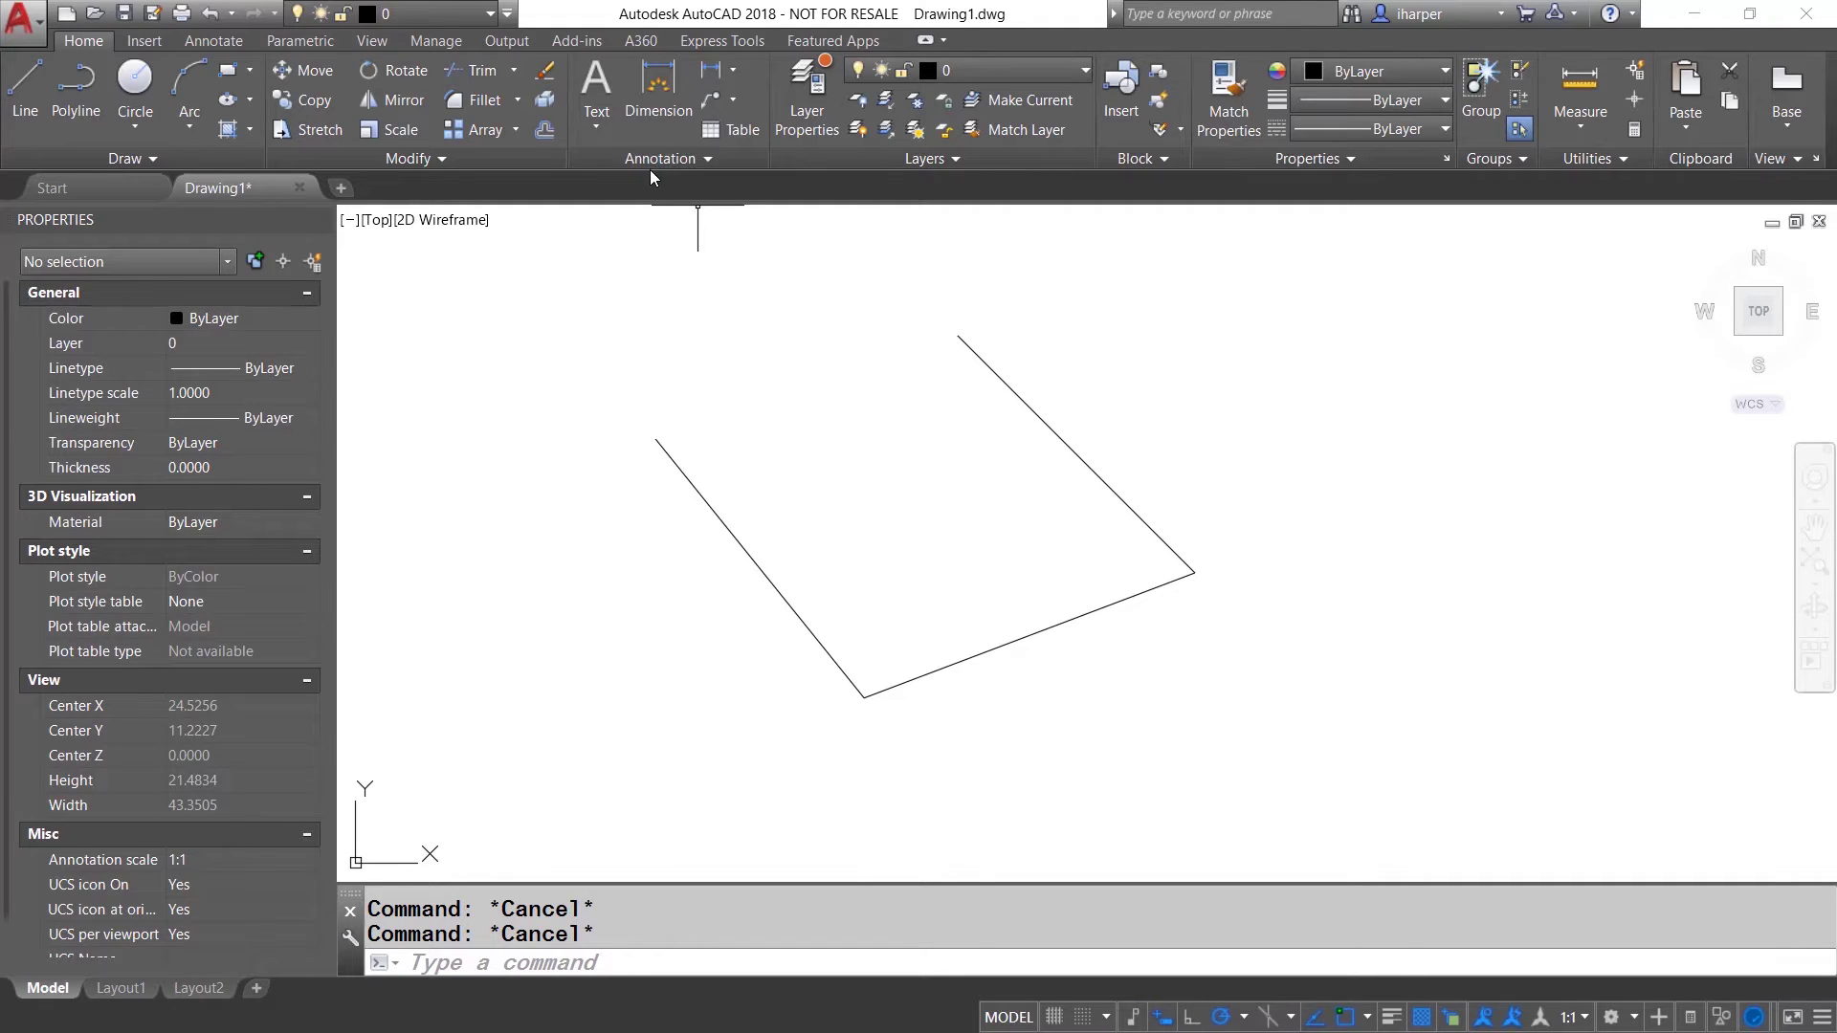
Create a multiline text box beside the lines containing 'LENGHT ='.
{"action": "left_click", "coordinate": [606, 118]}
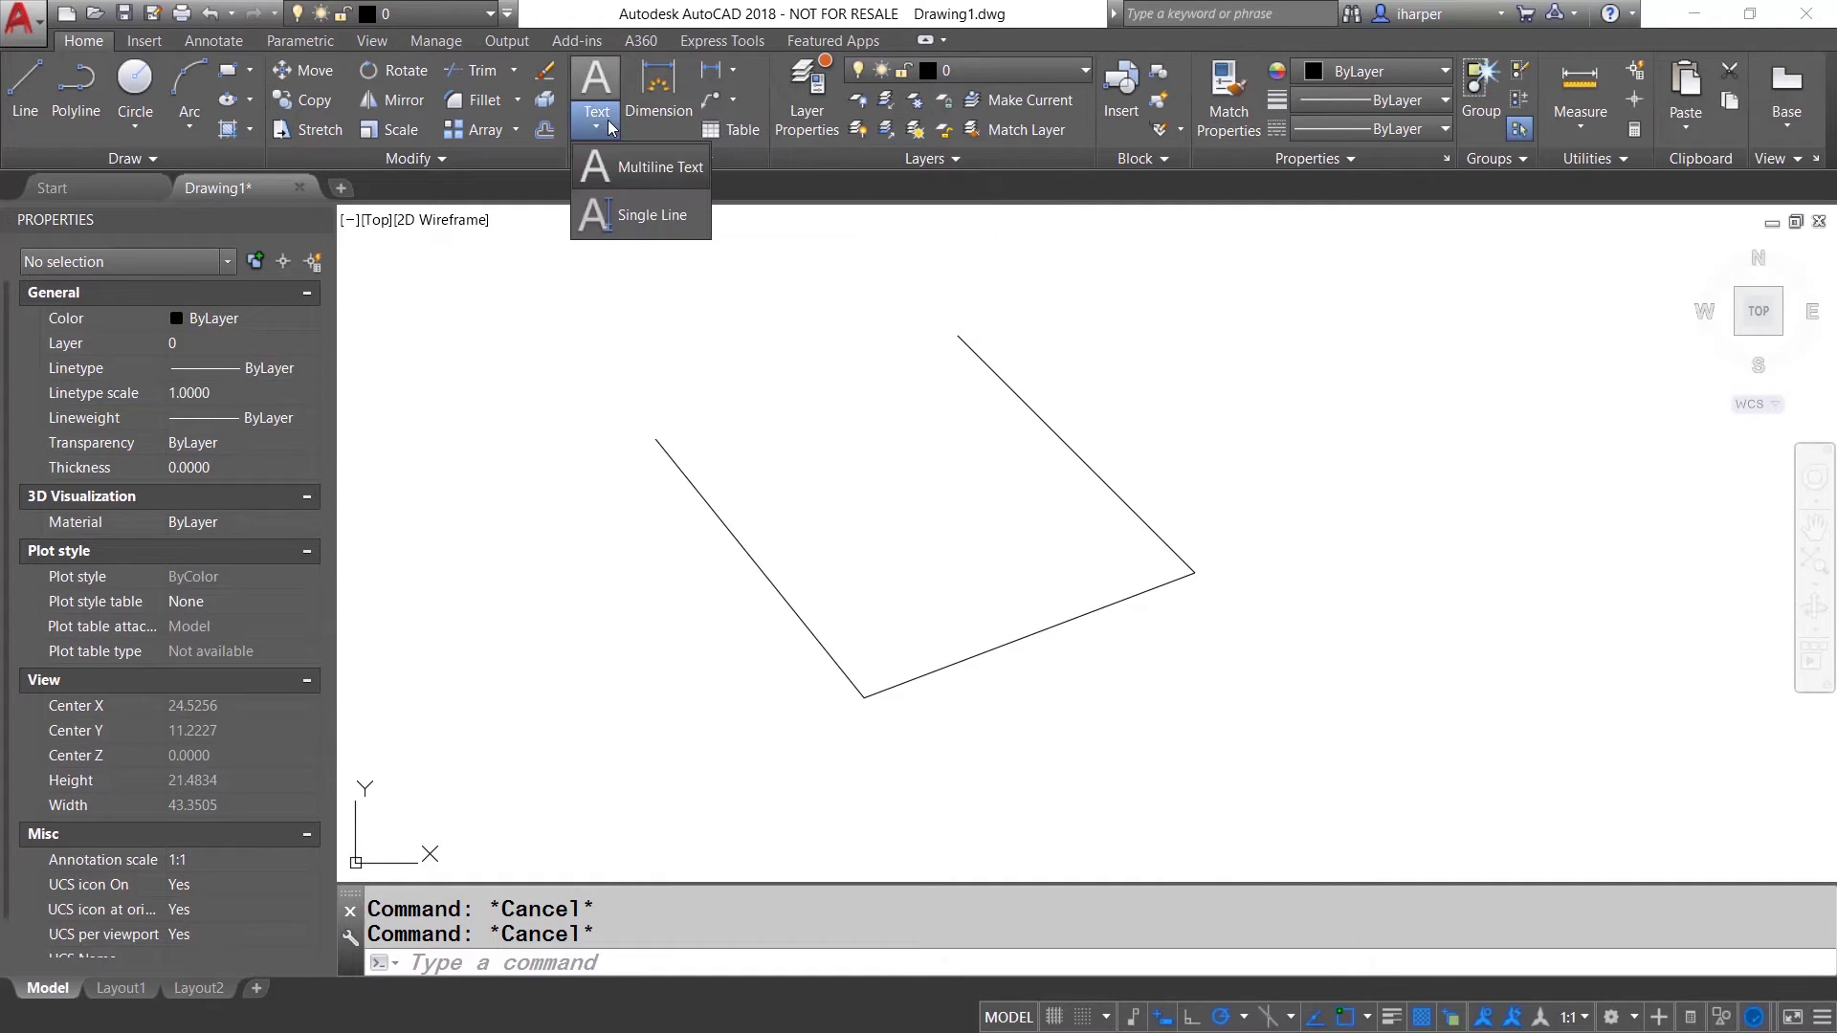
{"action": "left_click", "coordinate": [637, 174]}
{"action": "left_click", "coordinate": [1138, 391]}
{"action": "left_click", "coordinate": [1288, 483]}
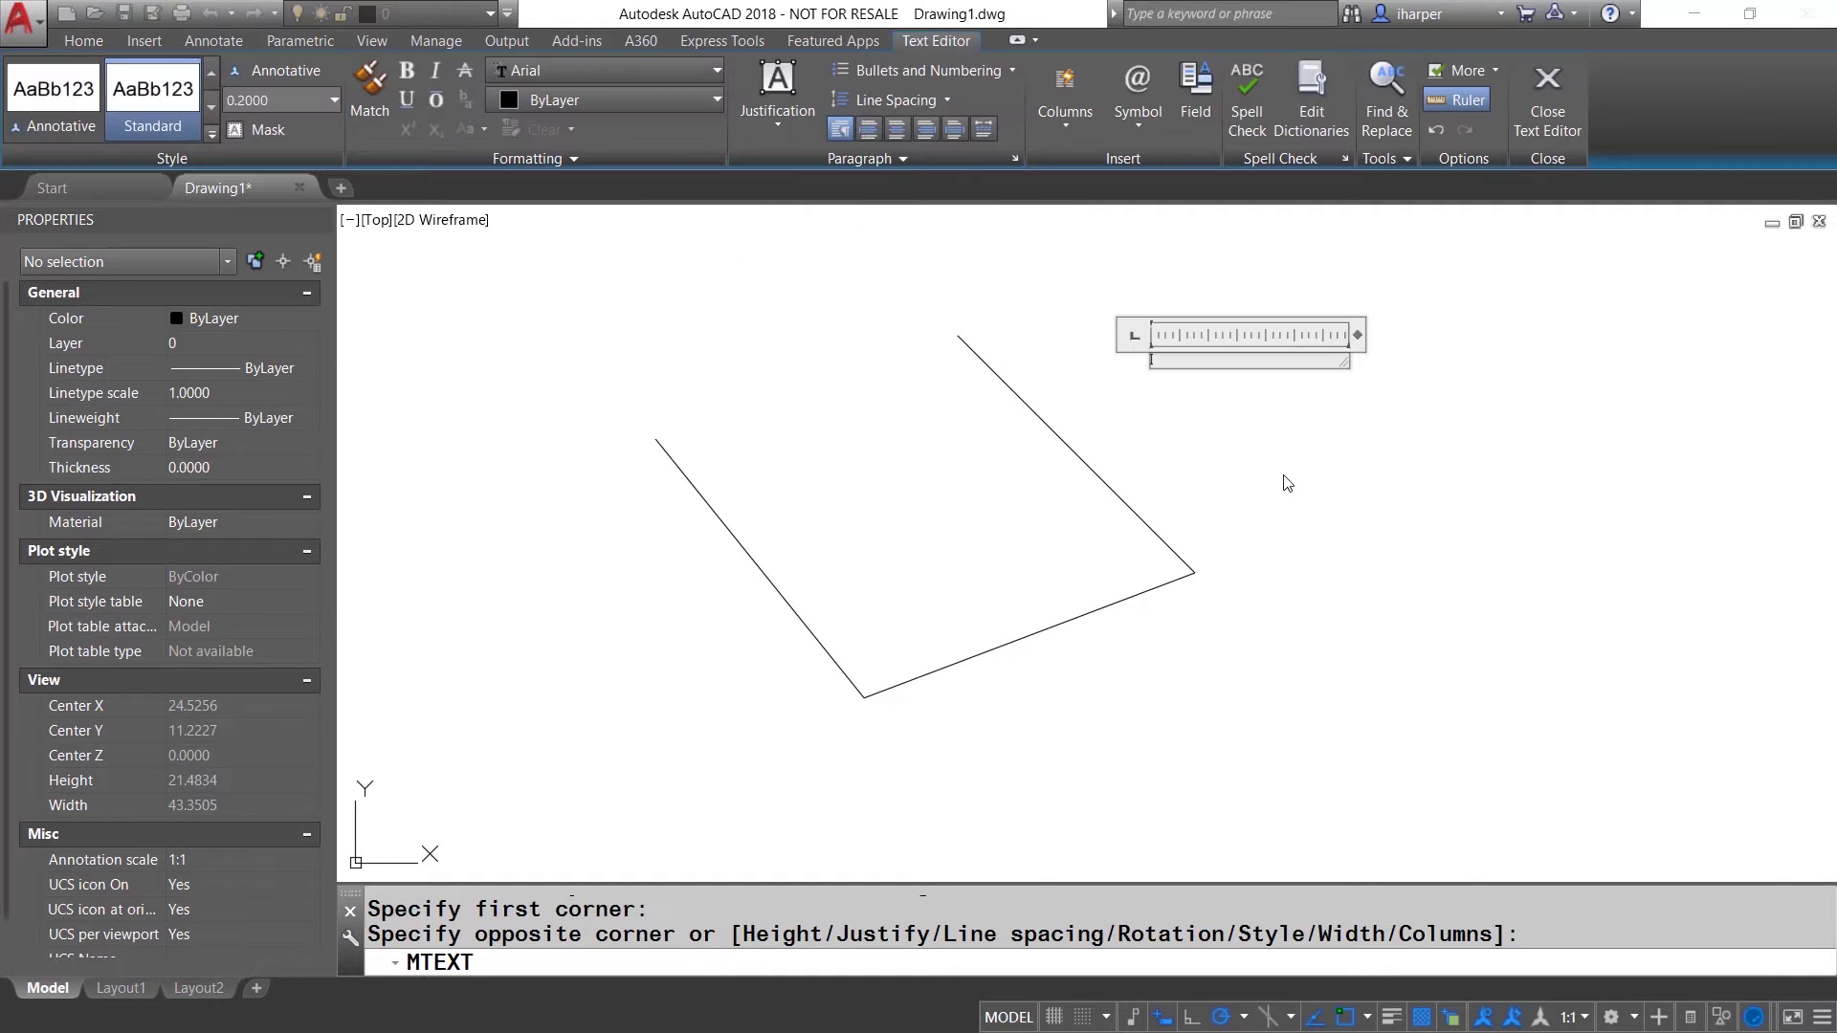
{"action": "type", "text": "LENGHT ="}
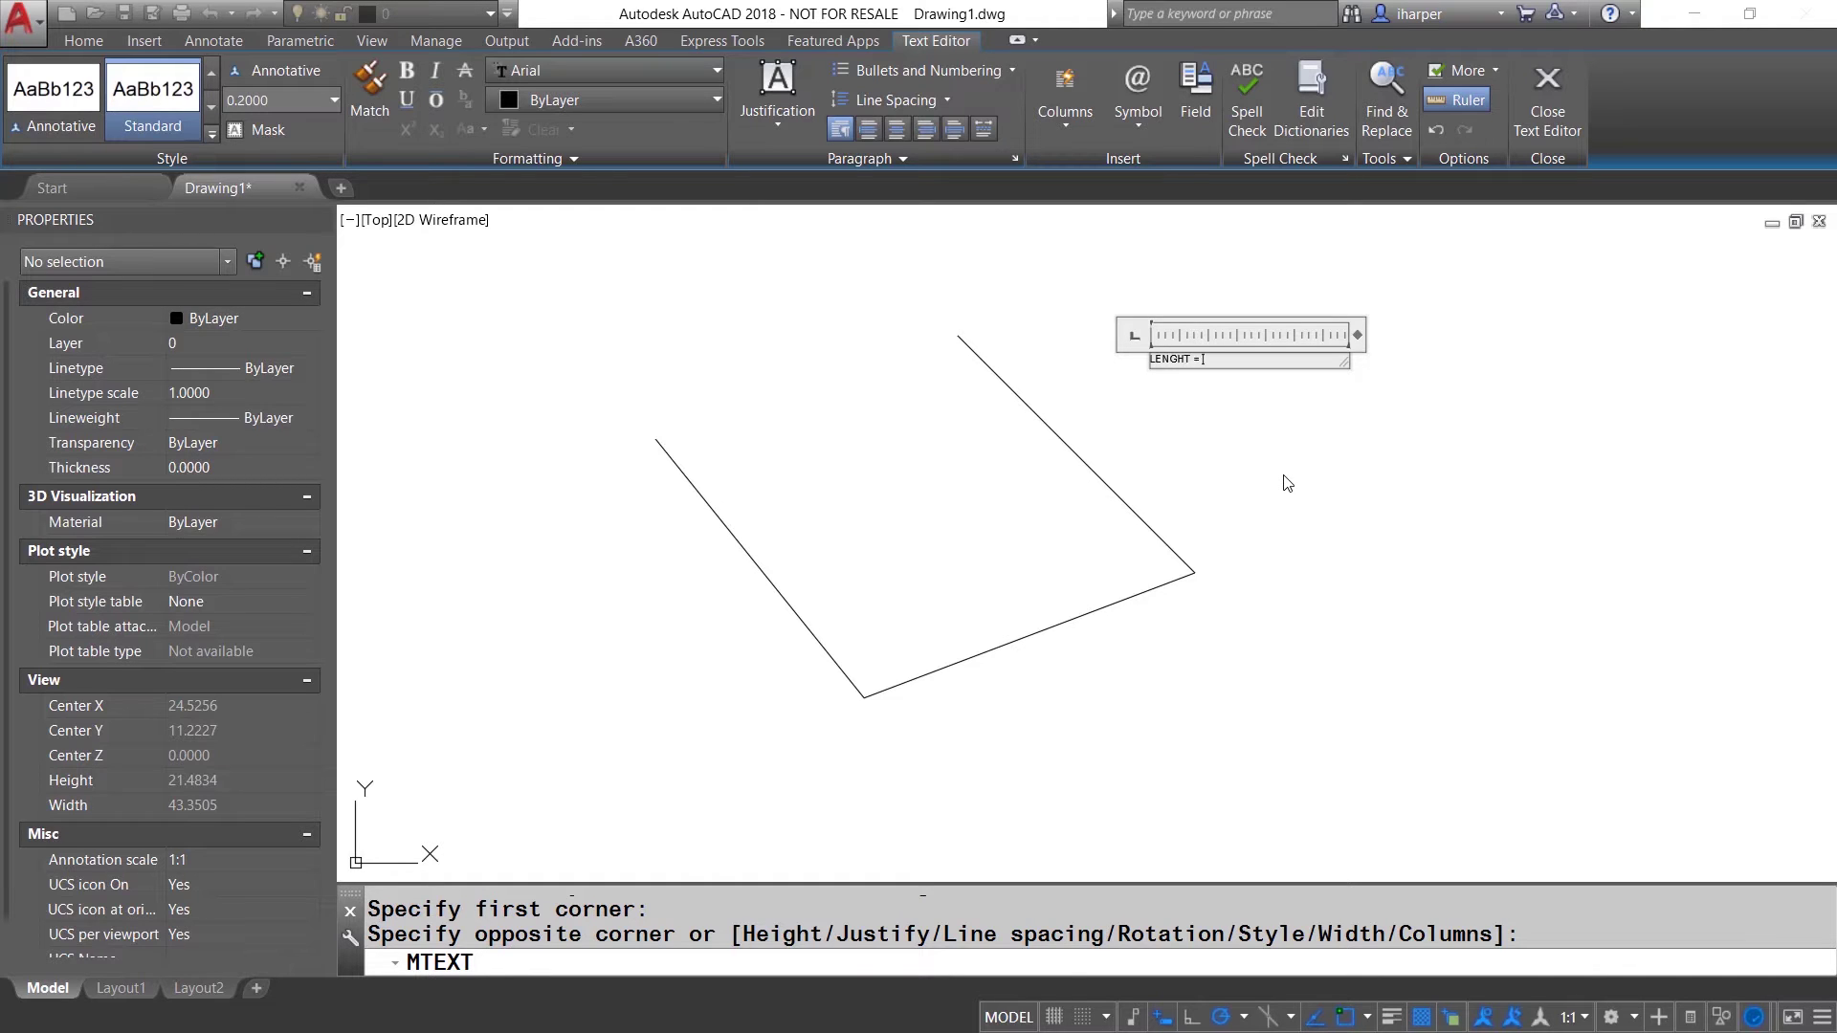
Start a Formula field from the Objects category and bring up the formula box's context menu.
{"action": "left_click", "coordinate": [1195, 118]}
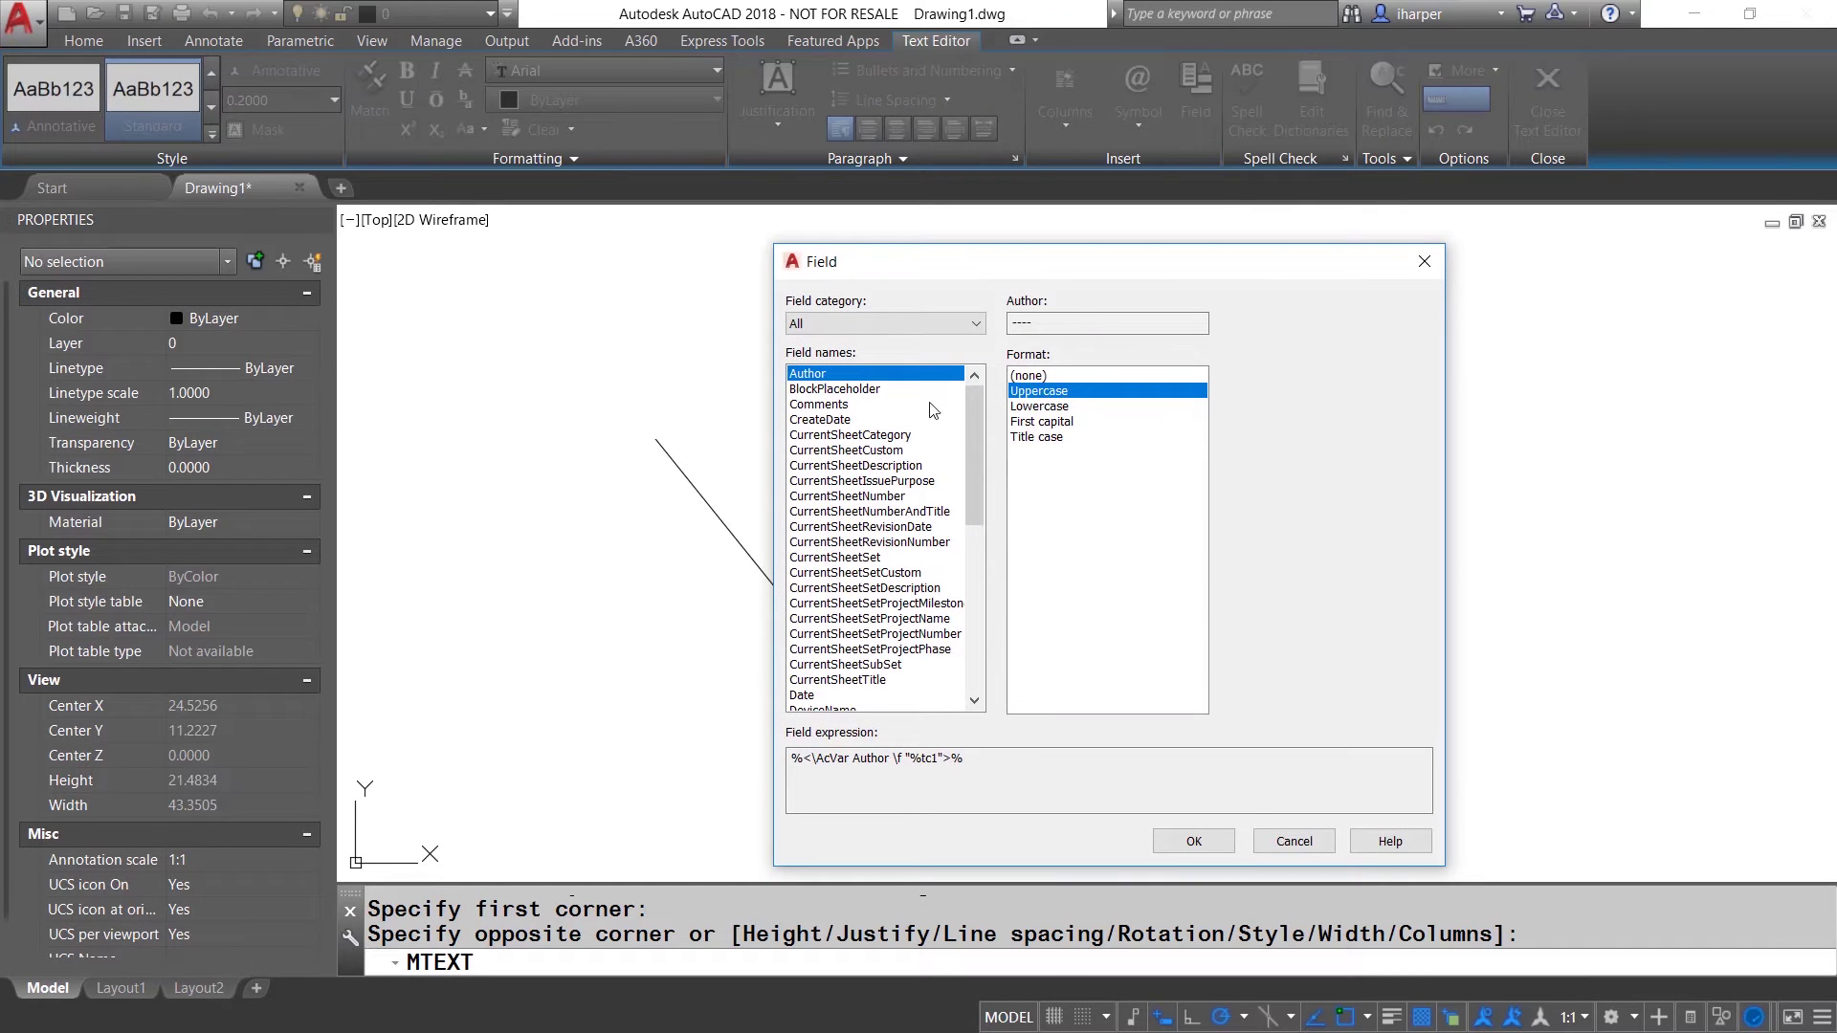
{"action": "left_click", "coordinate": [974, 324]}
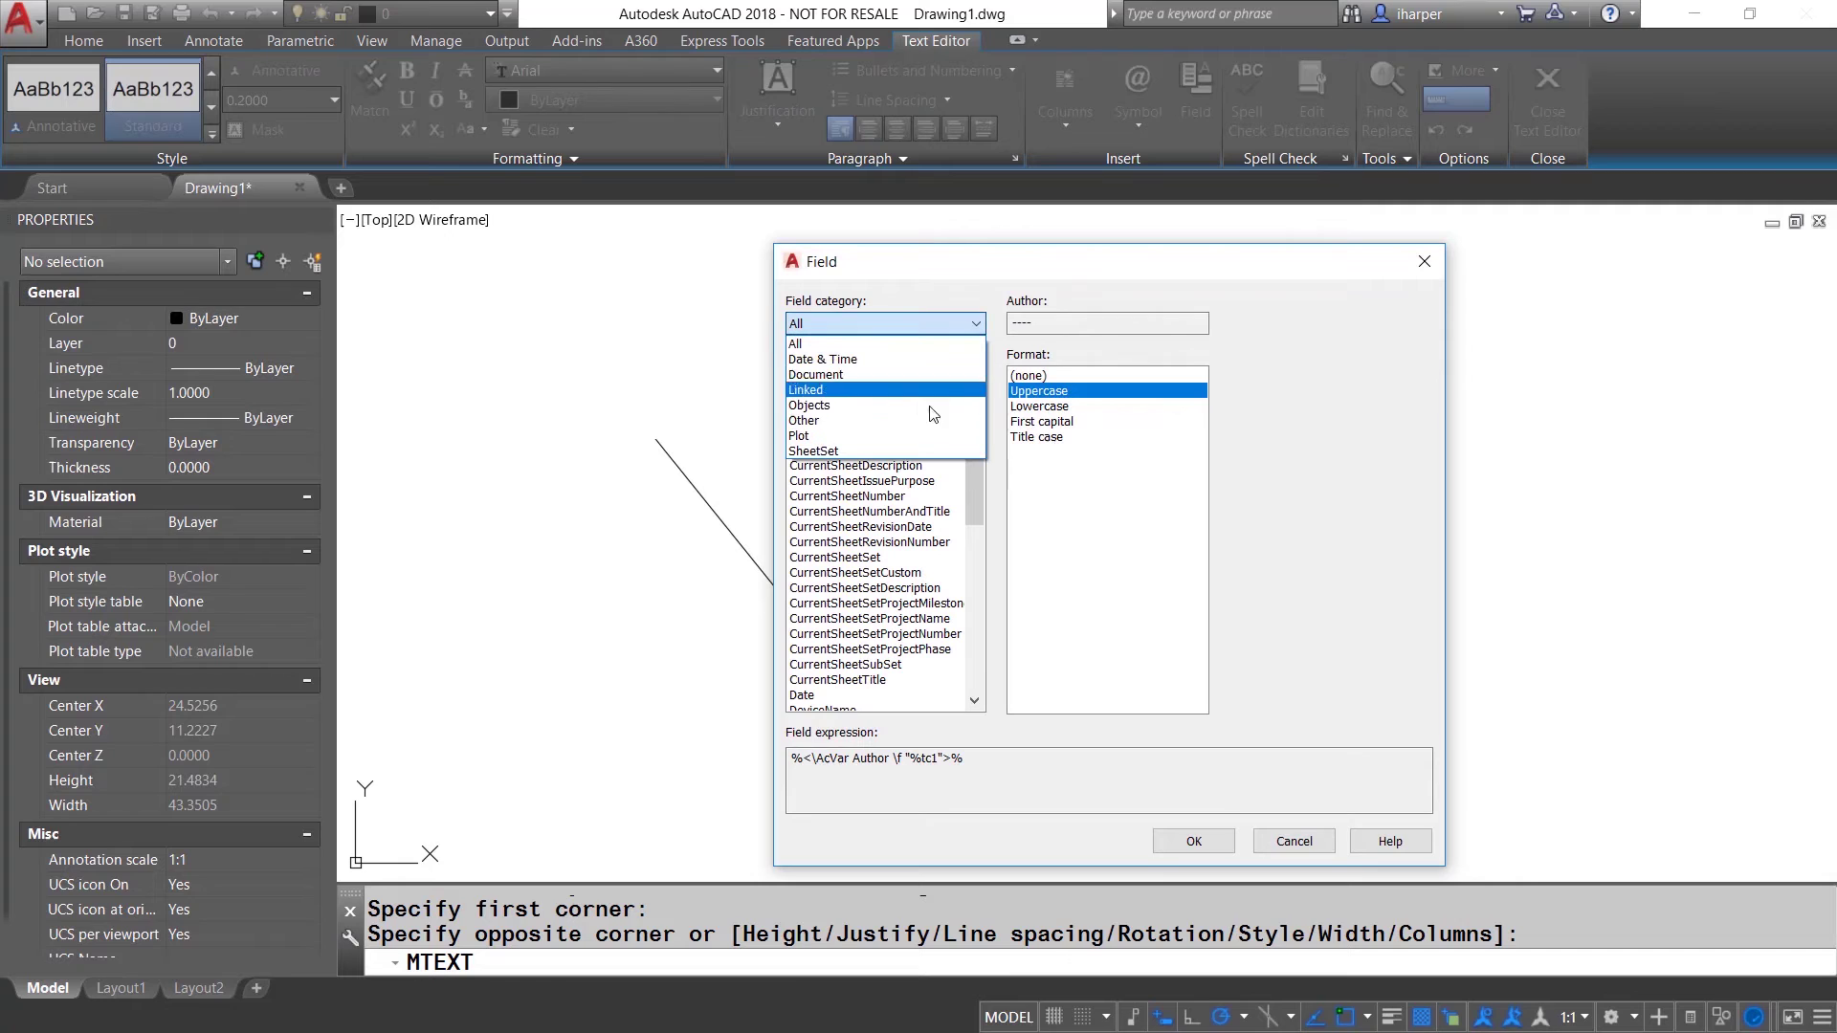
{"action": "left_click", "coordinate": [842, 403]}
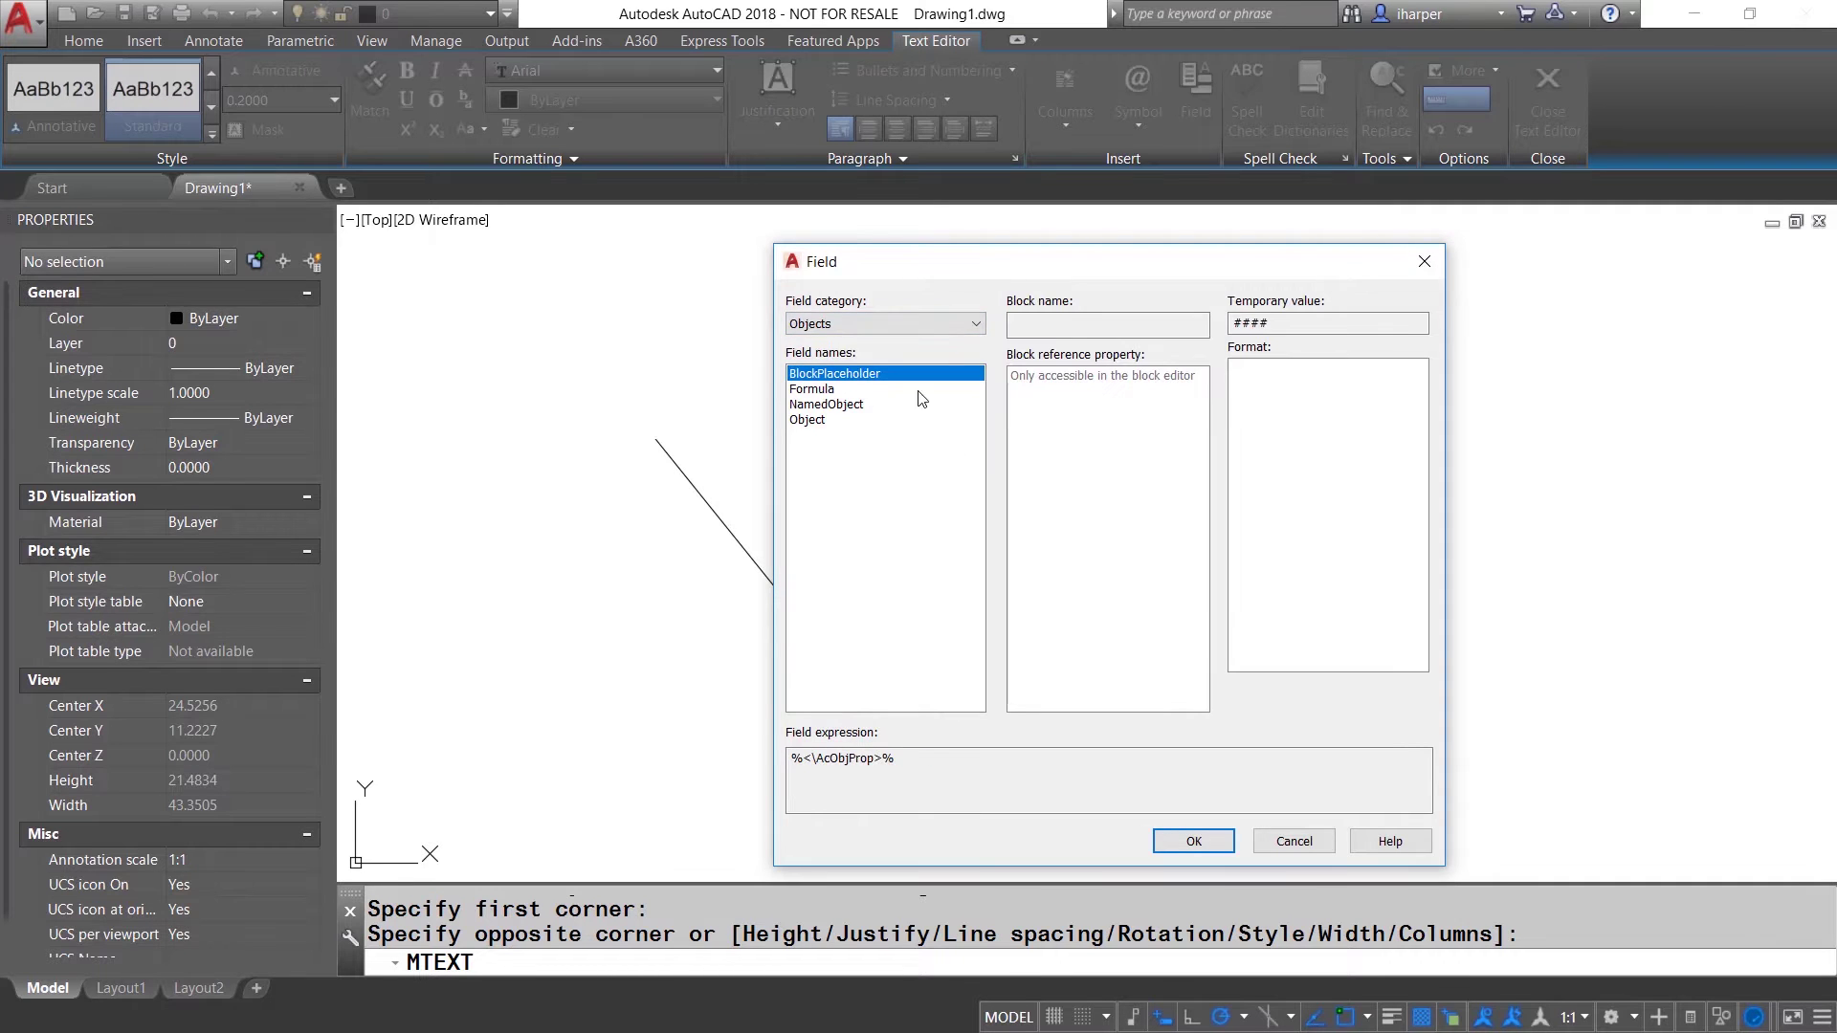
{"action": "left_click", "coordinate": [829, 389]}
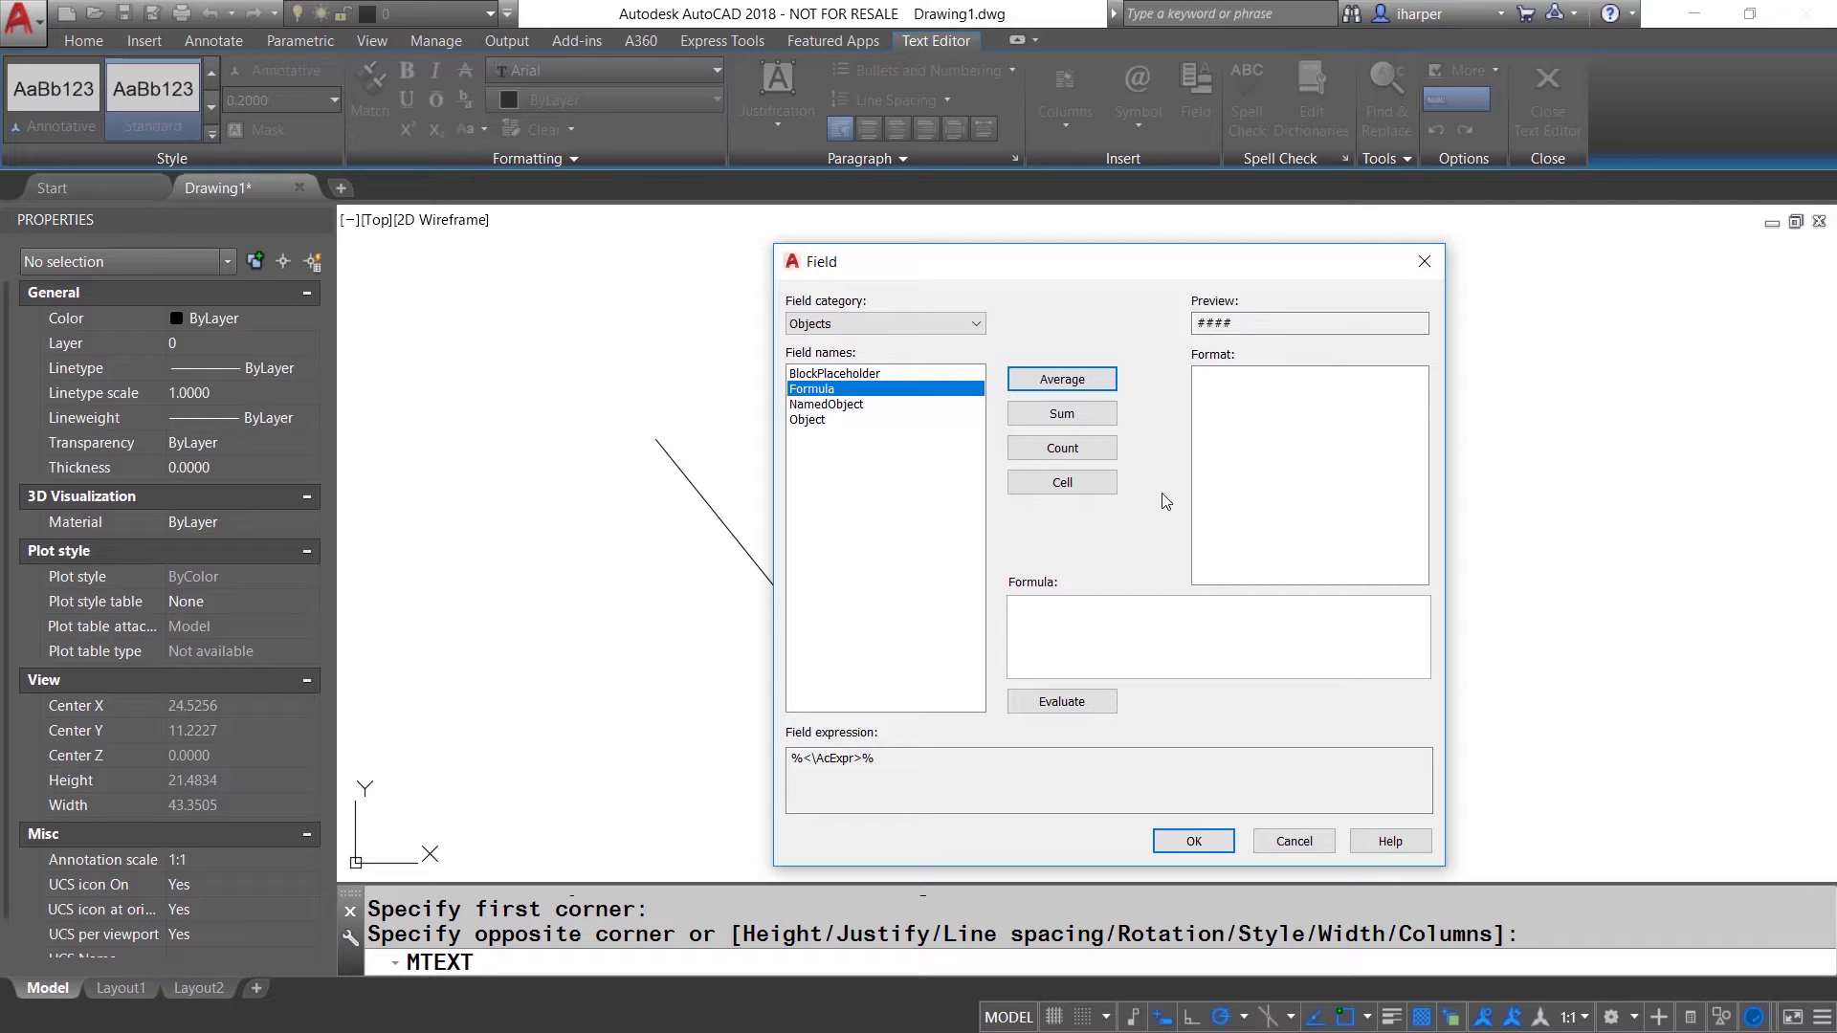
{"action": "left_click", "coordinate": [1135, 631]}
{"action": "right_click", "coordinate": [1050, 610]}
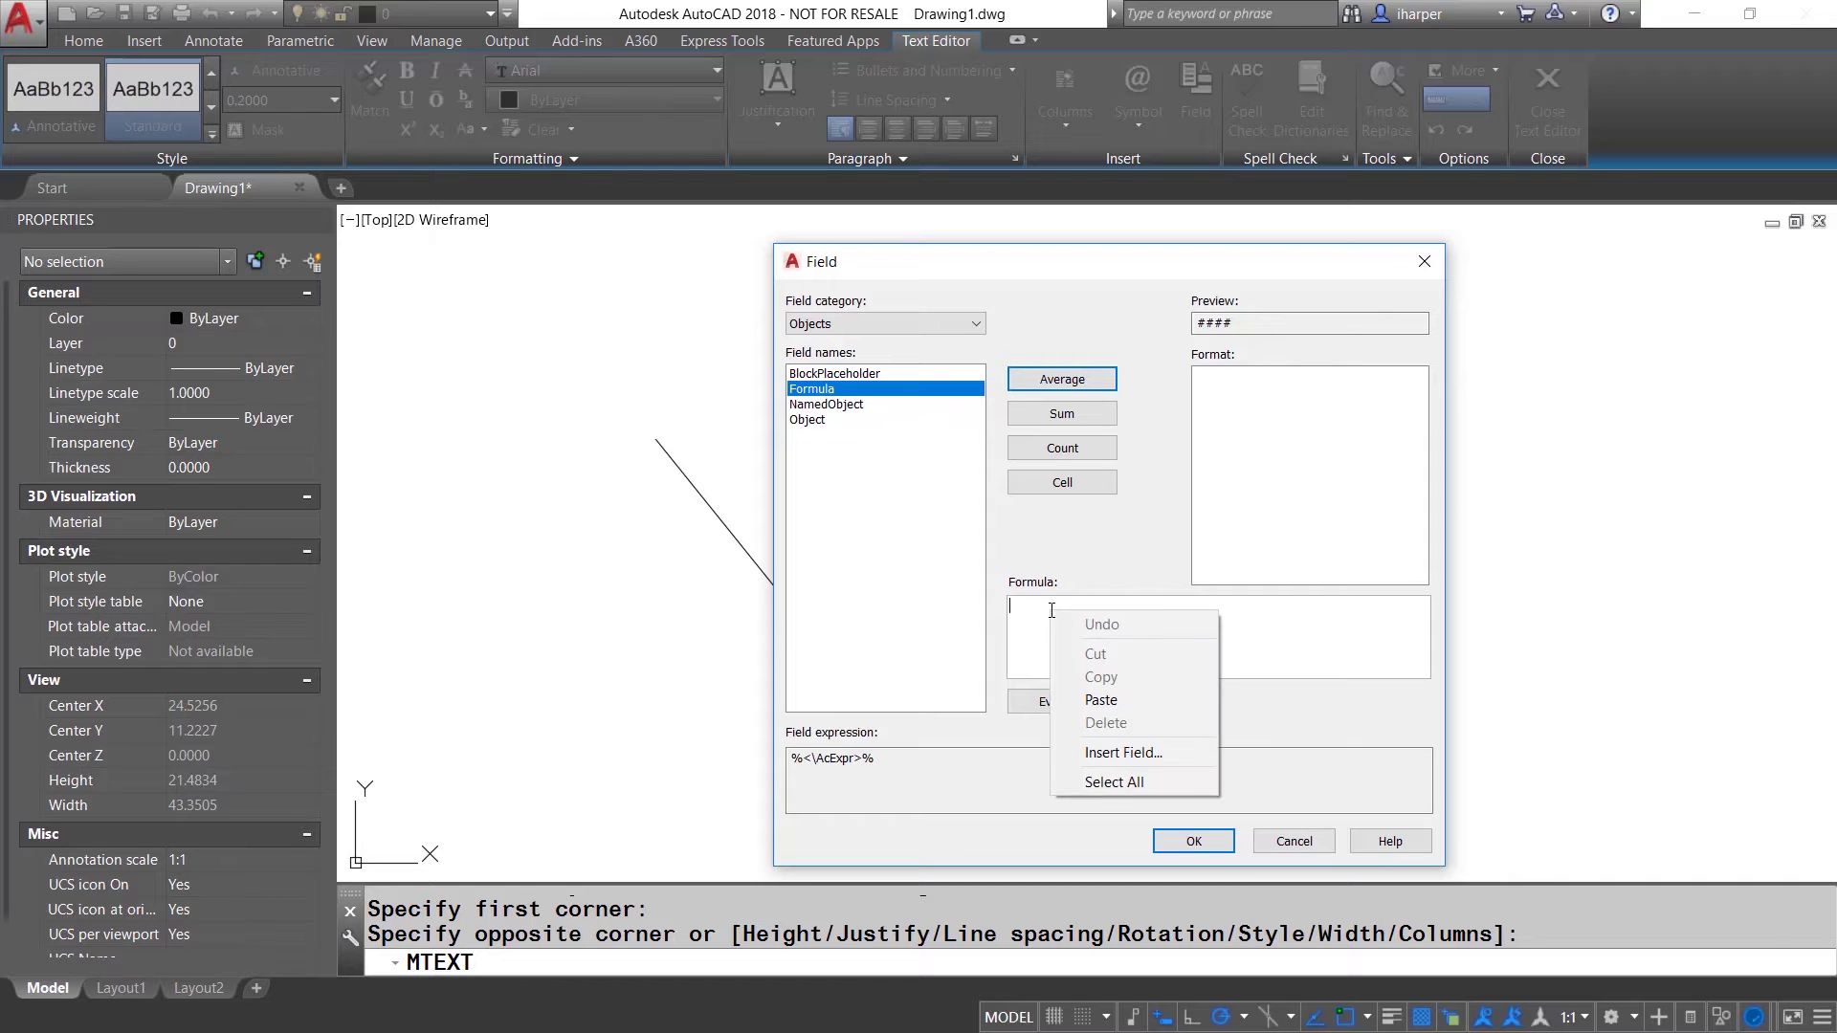
Insert the left line's Length field (0'-9 1/4") into the formula as an Object field.
{"action": "left_click", "coordinate": [1150, 760]}
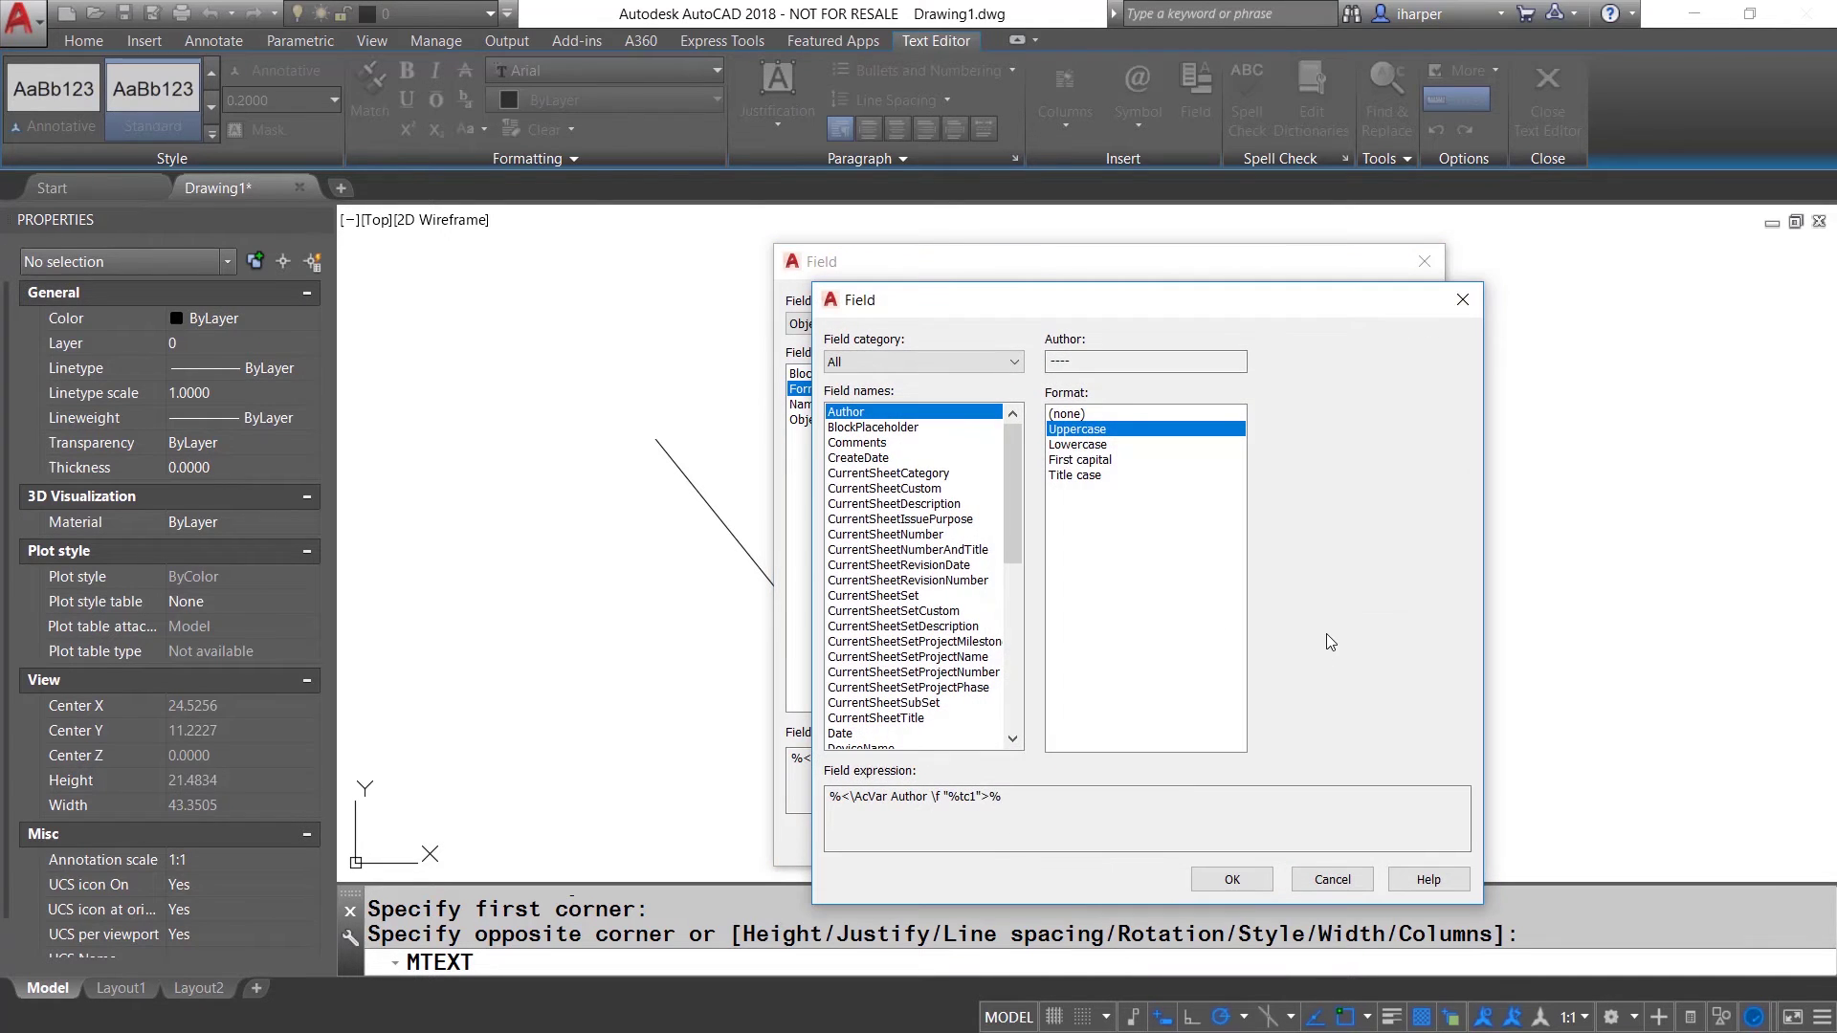
{"action": "left_click", "coordinate": [1016, 363]}
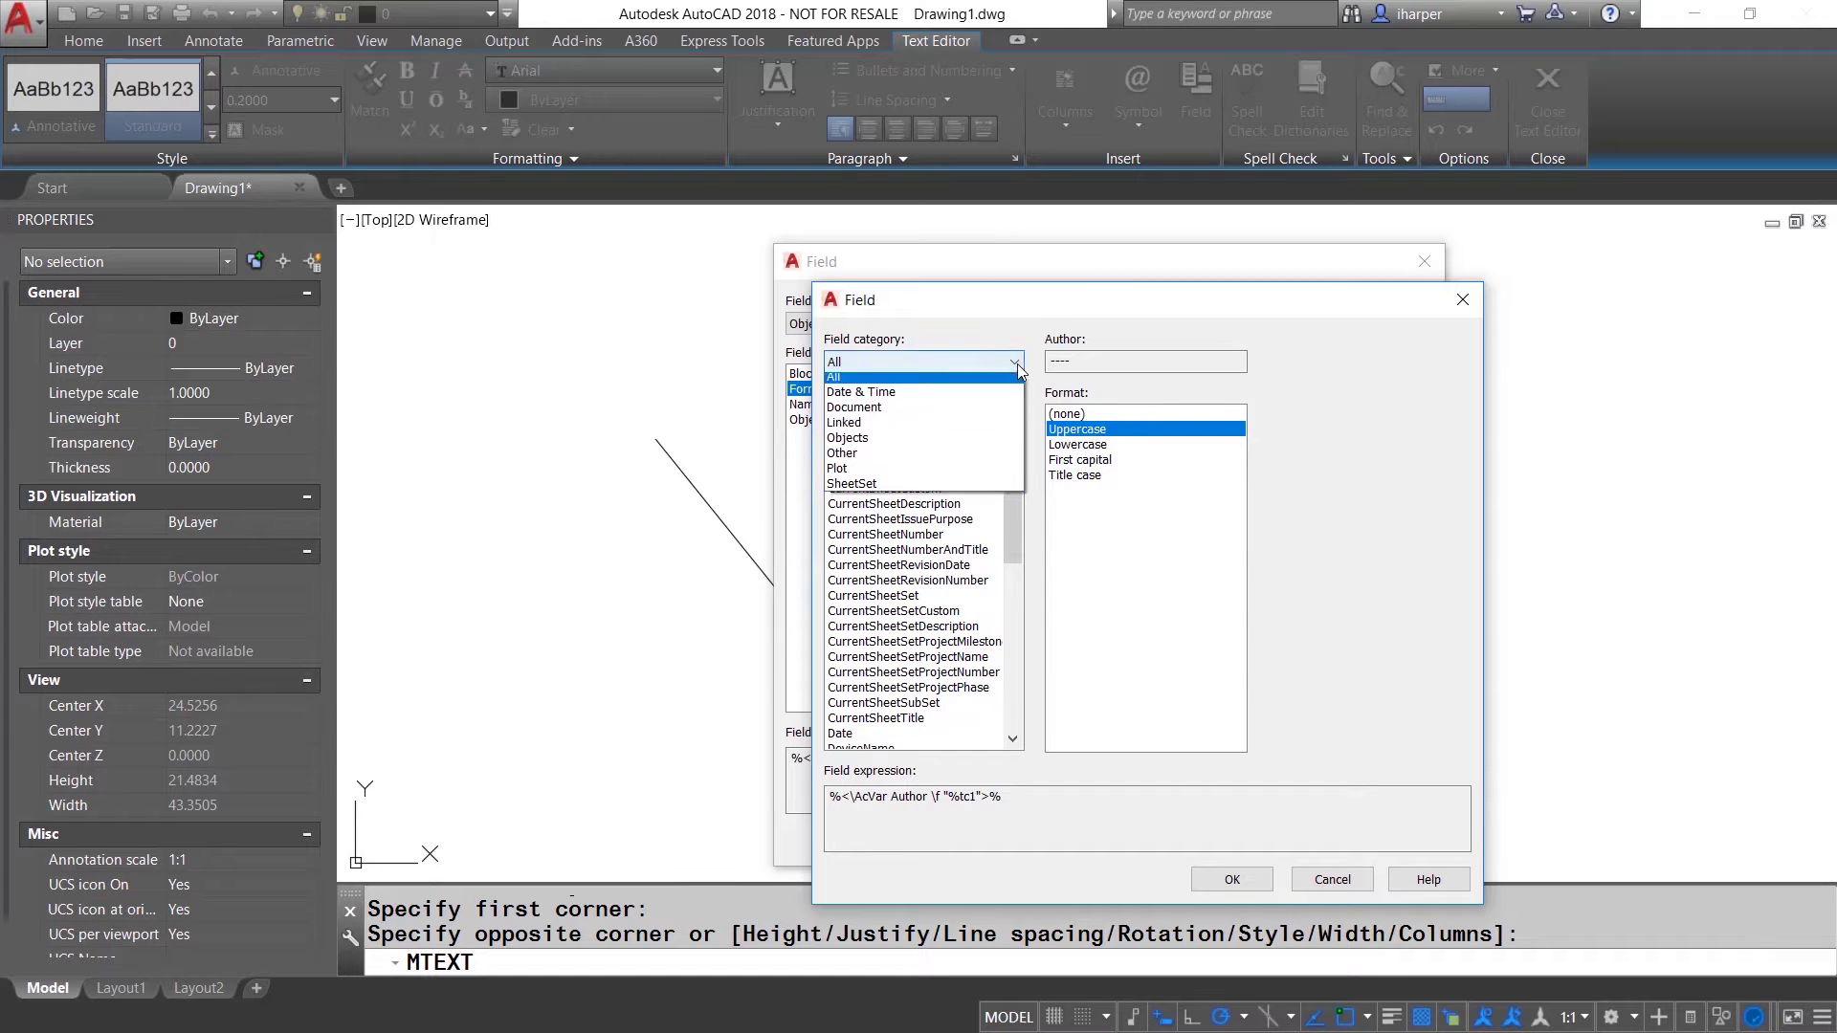
{"action": "left_click", "coordinate": [909, 438]}
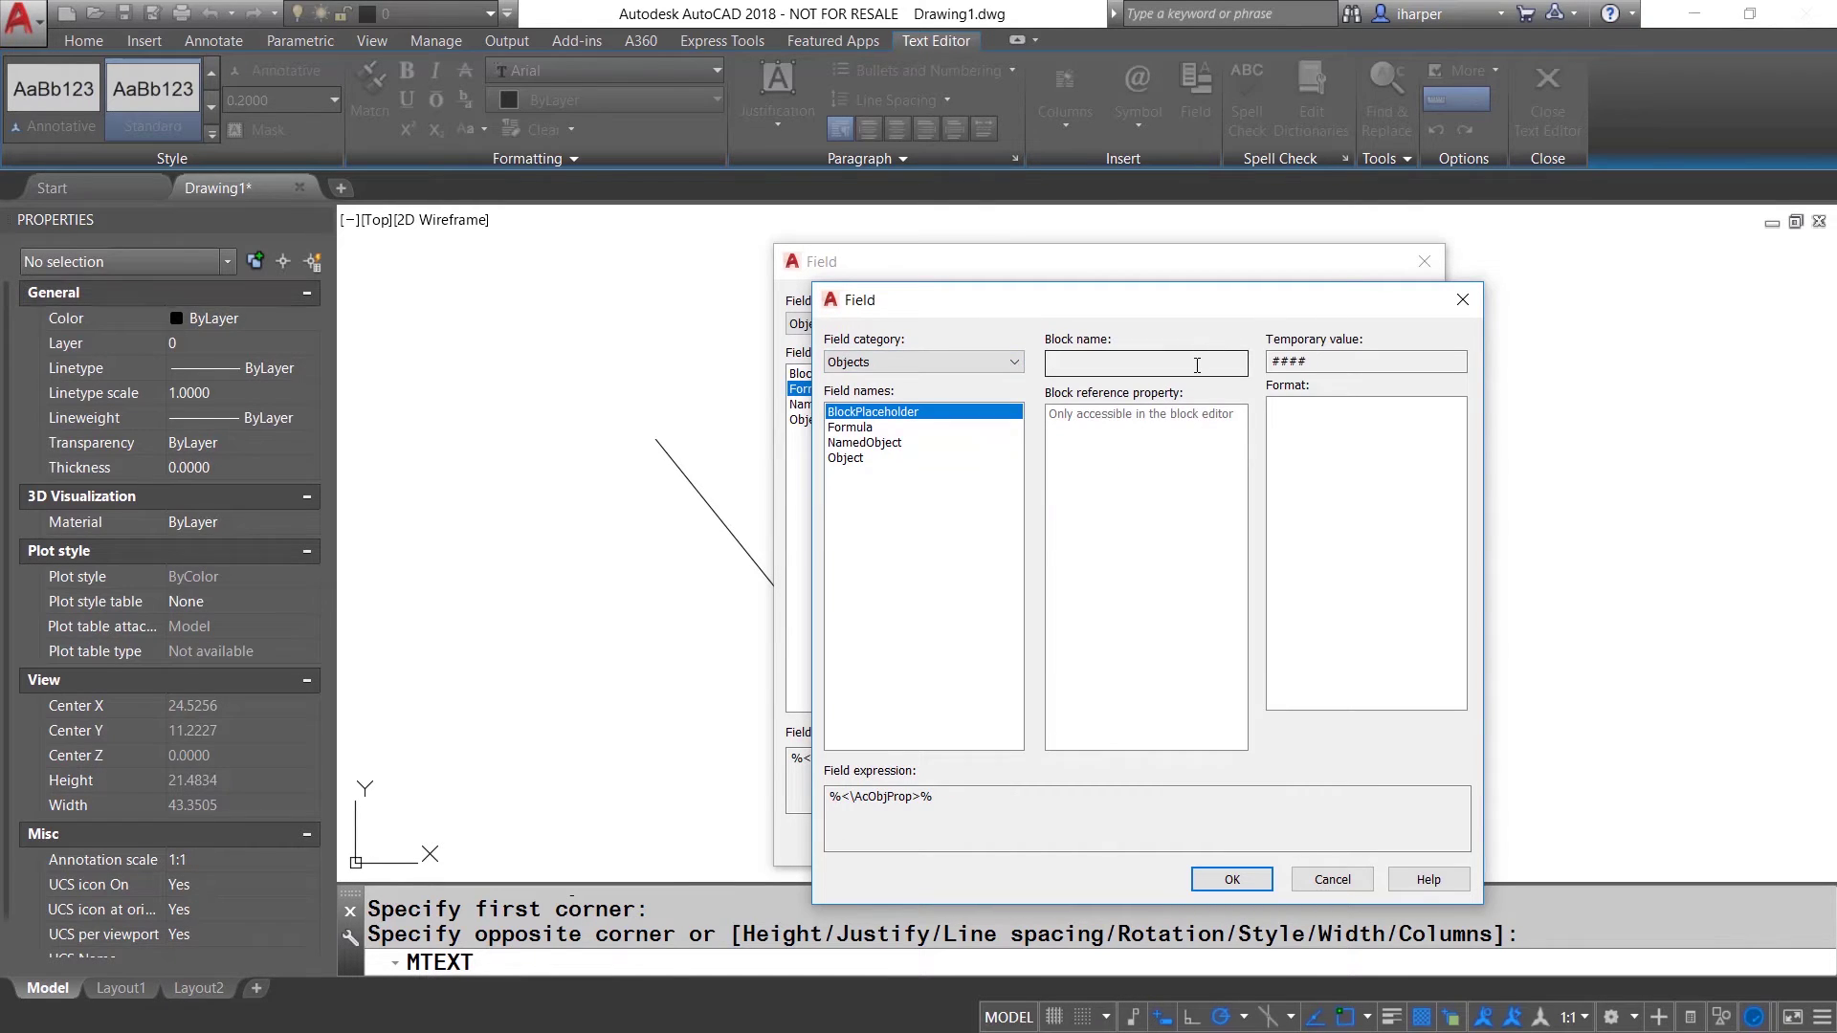
{"action": "left_click", "coordinate": [848, 458]}
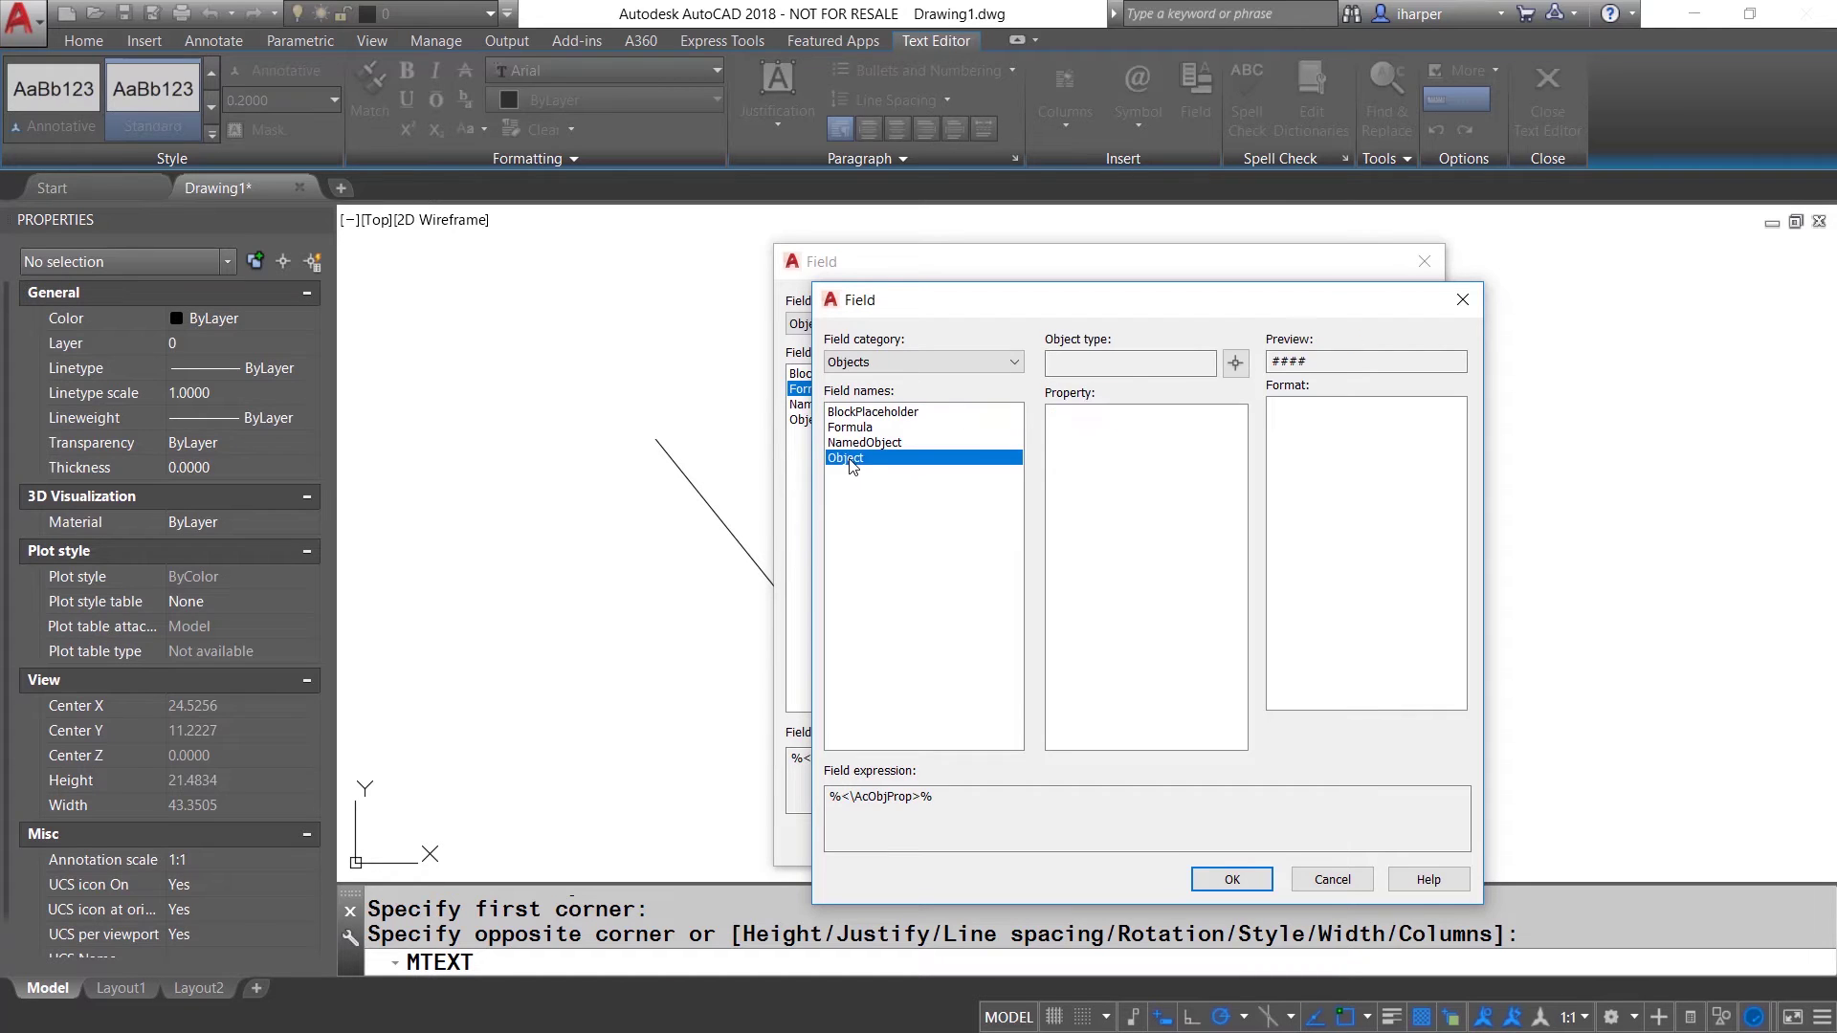
{"action": "left_click", "coordinate": [1235, 364]}
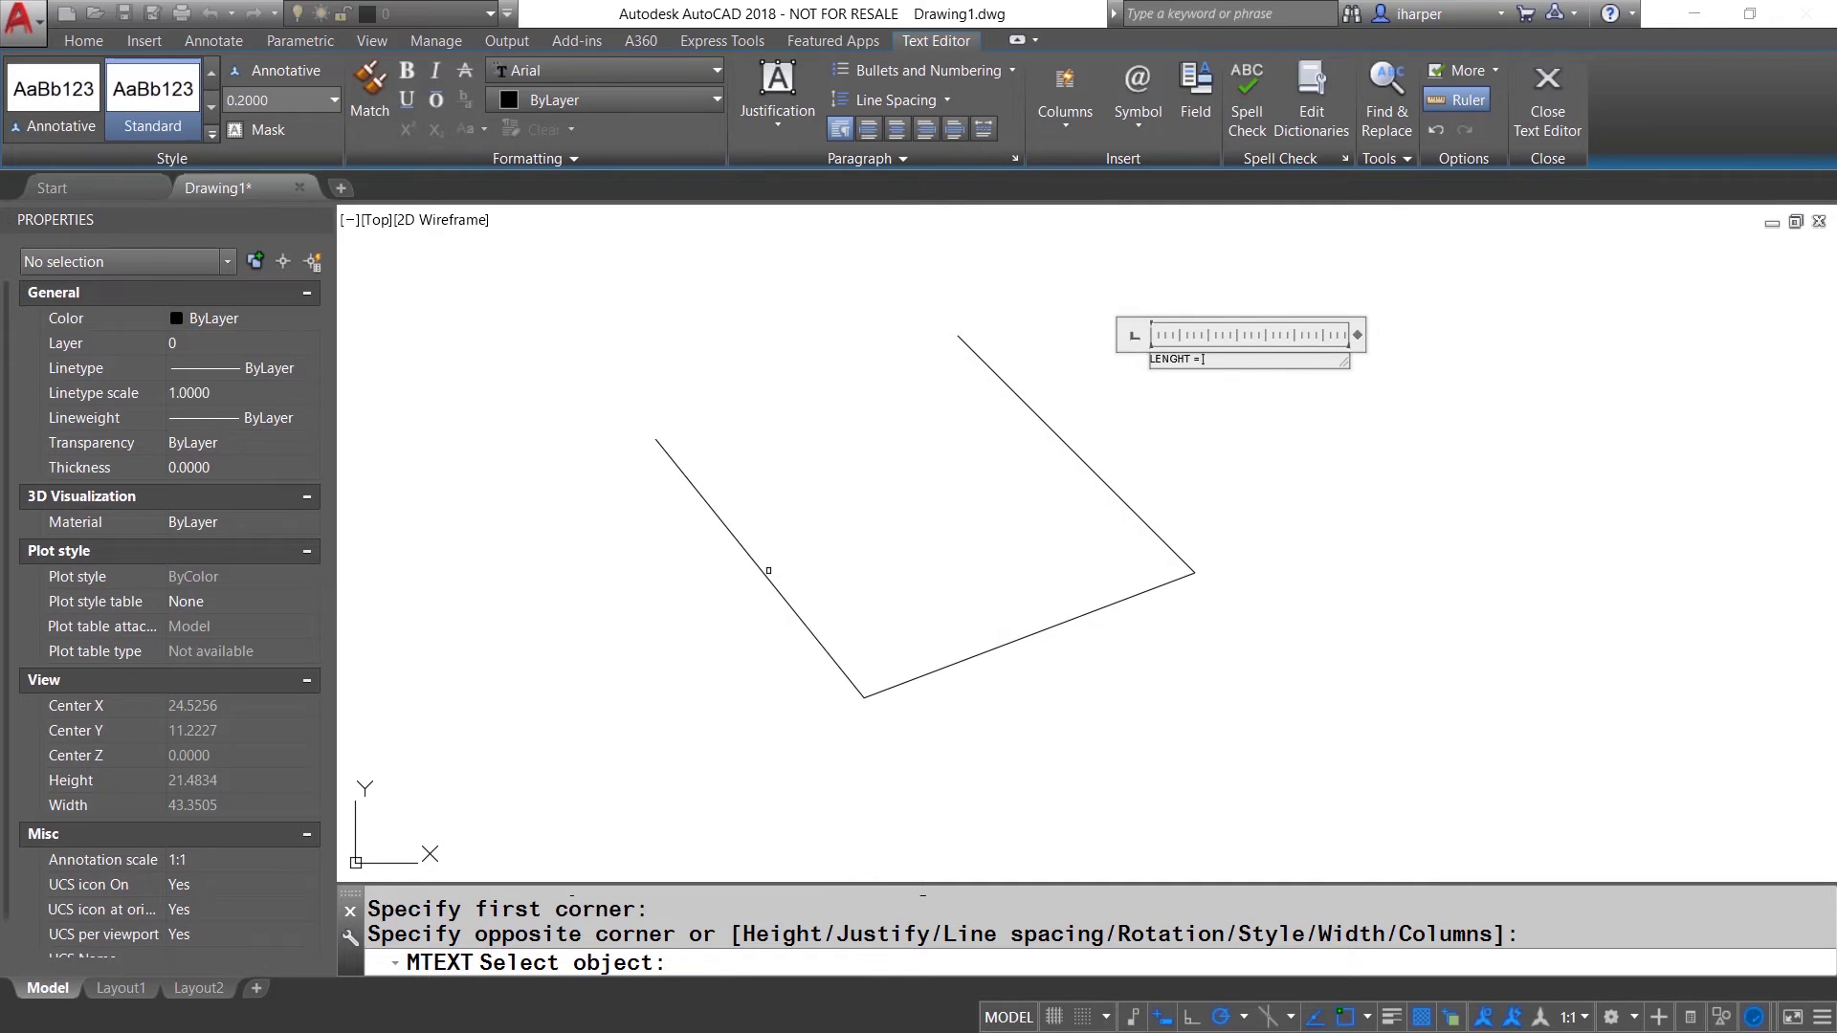
{"action": "left_click", "coordinate": [766, 578]}
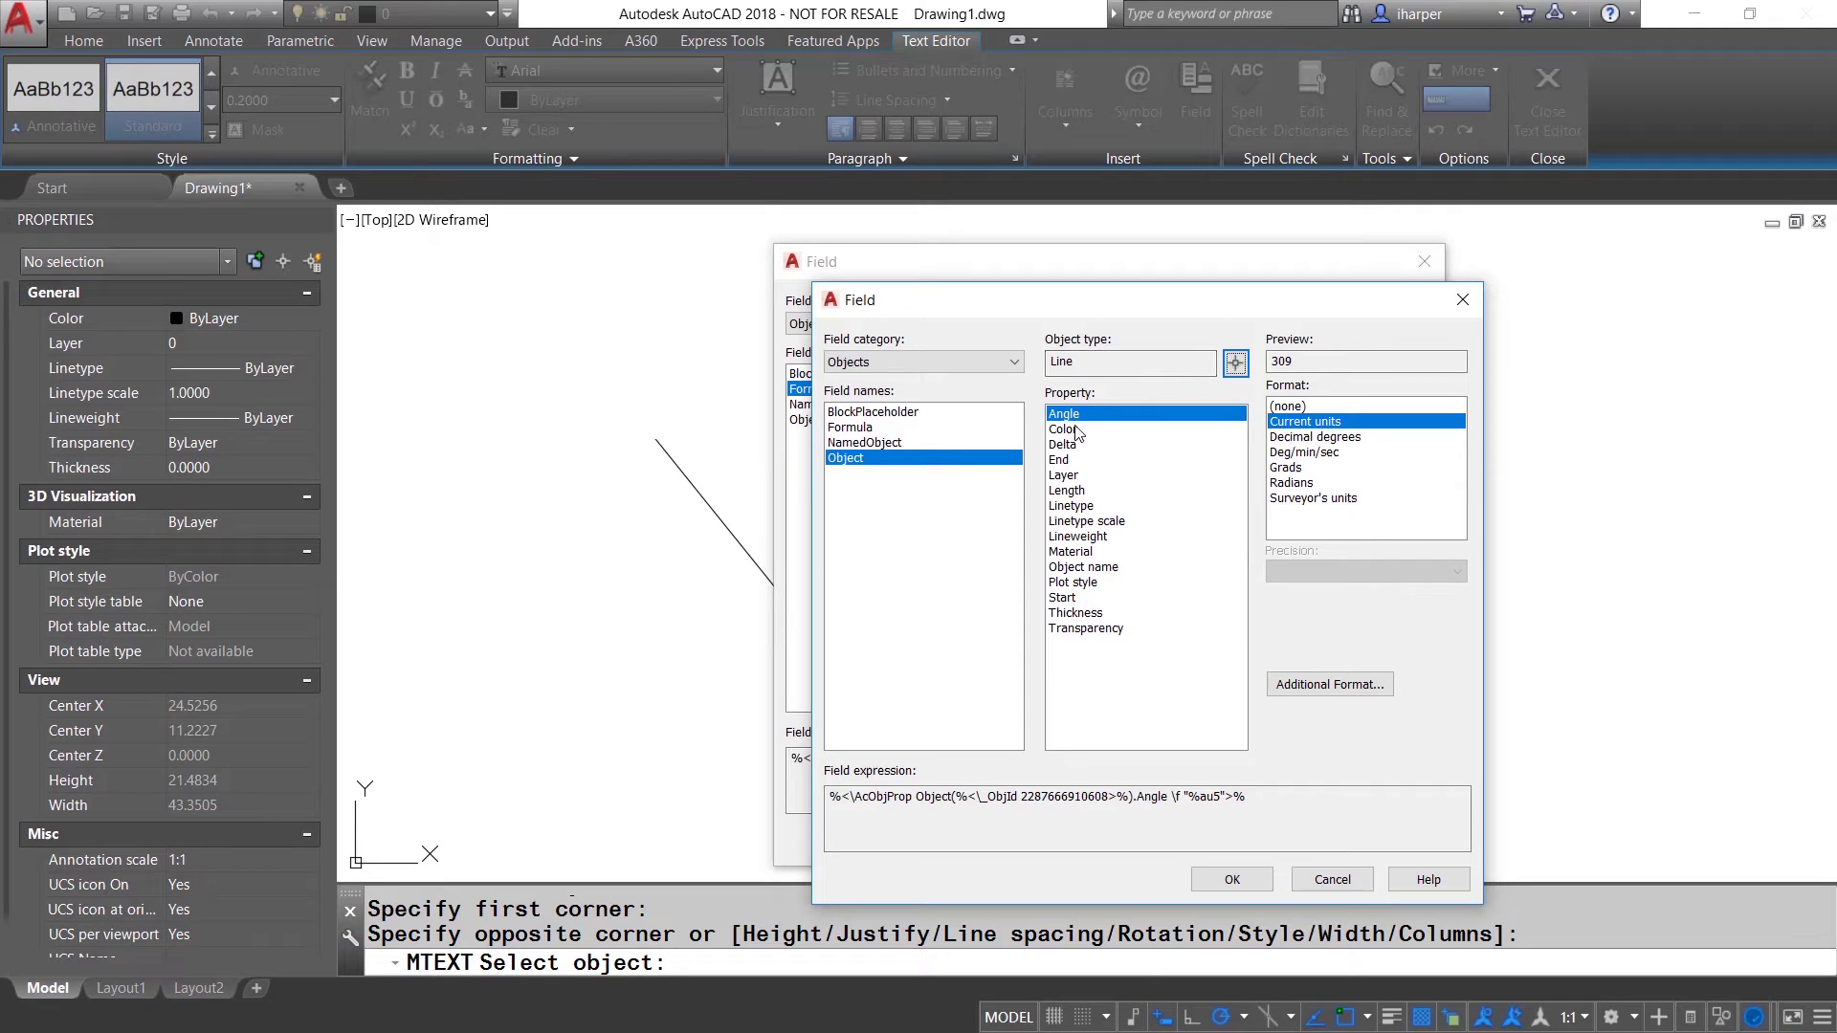
{"action": "left_click", "coordinate": [1069, 491]}
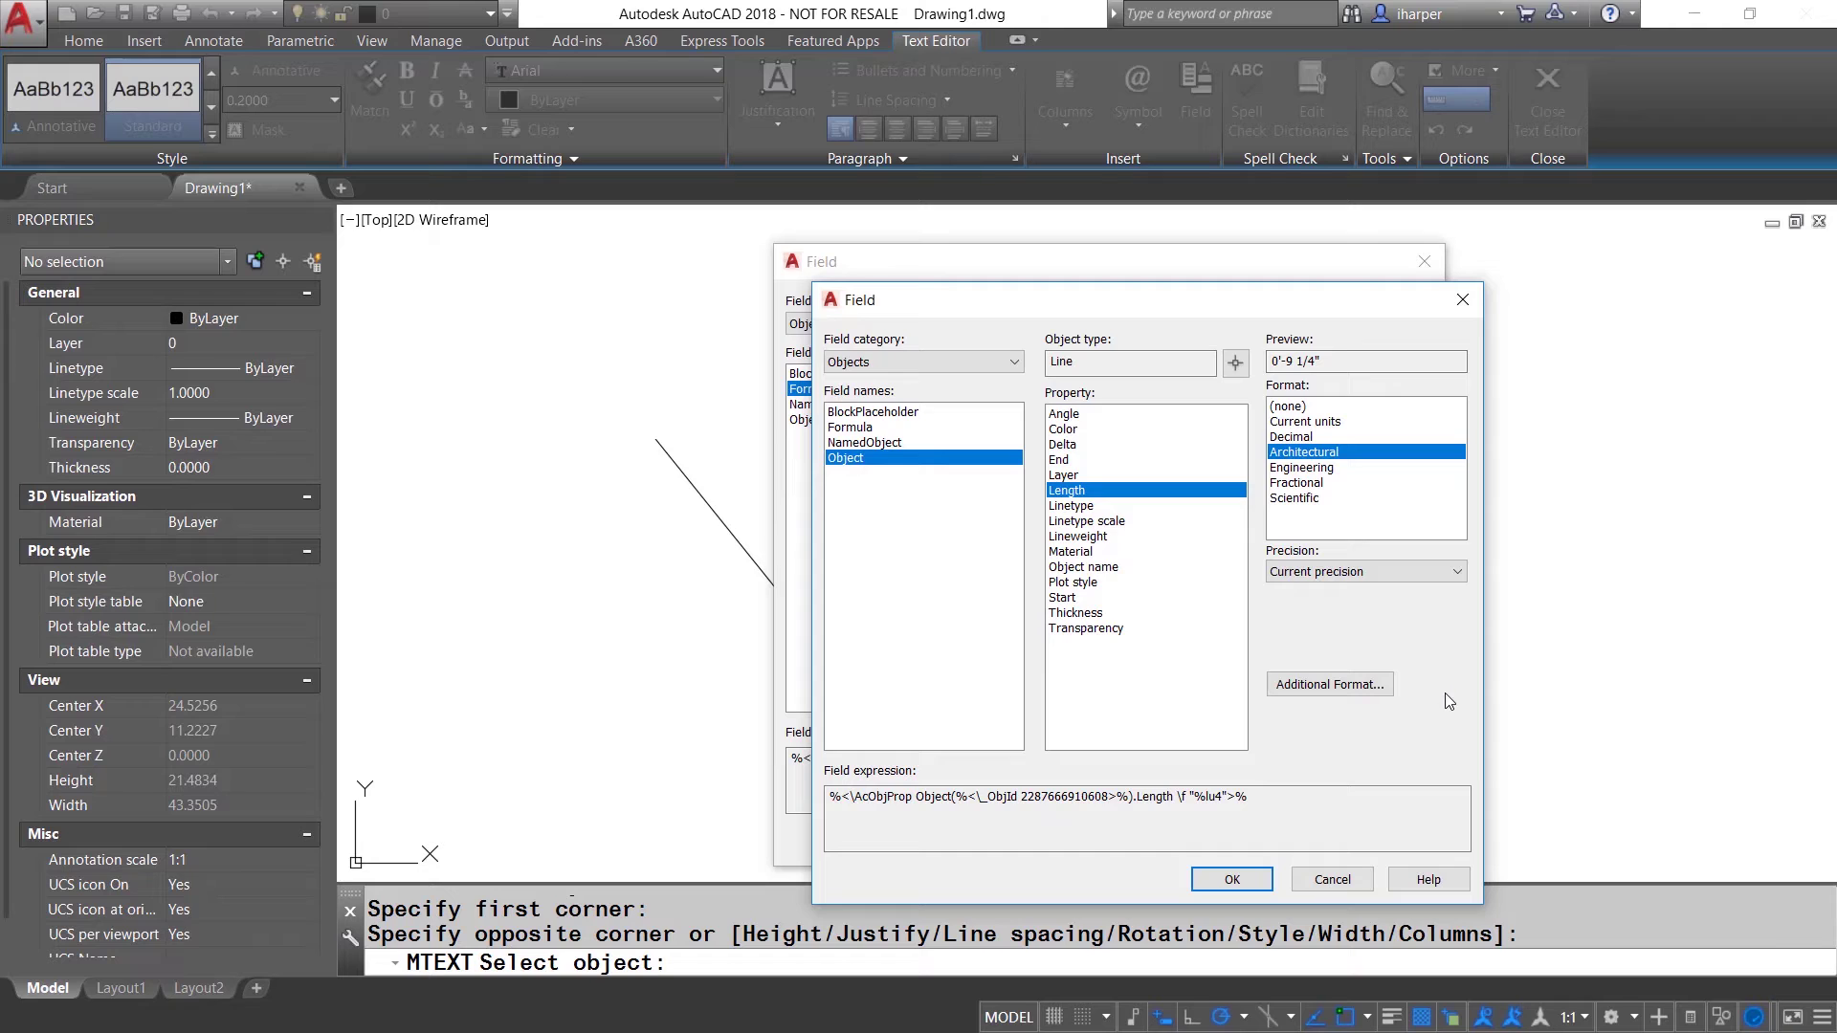
{"action": "left_click", "coordinate": [1244, 880]}
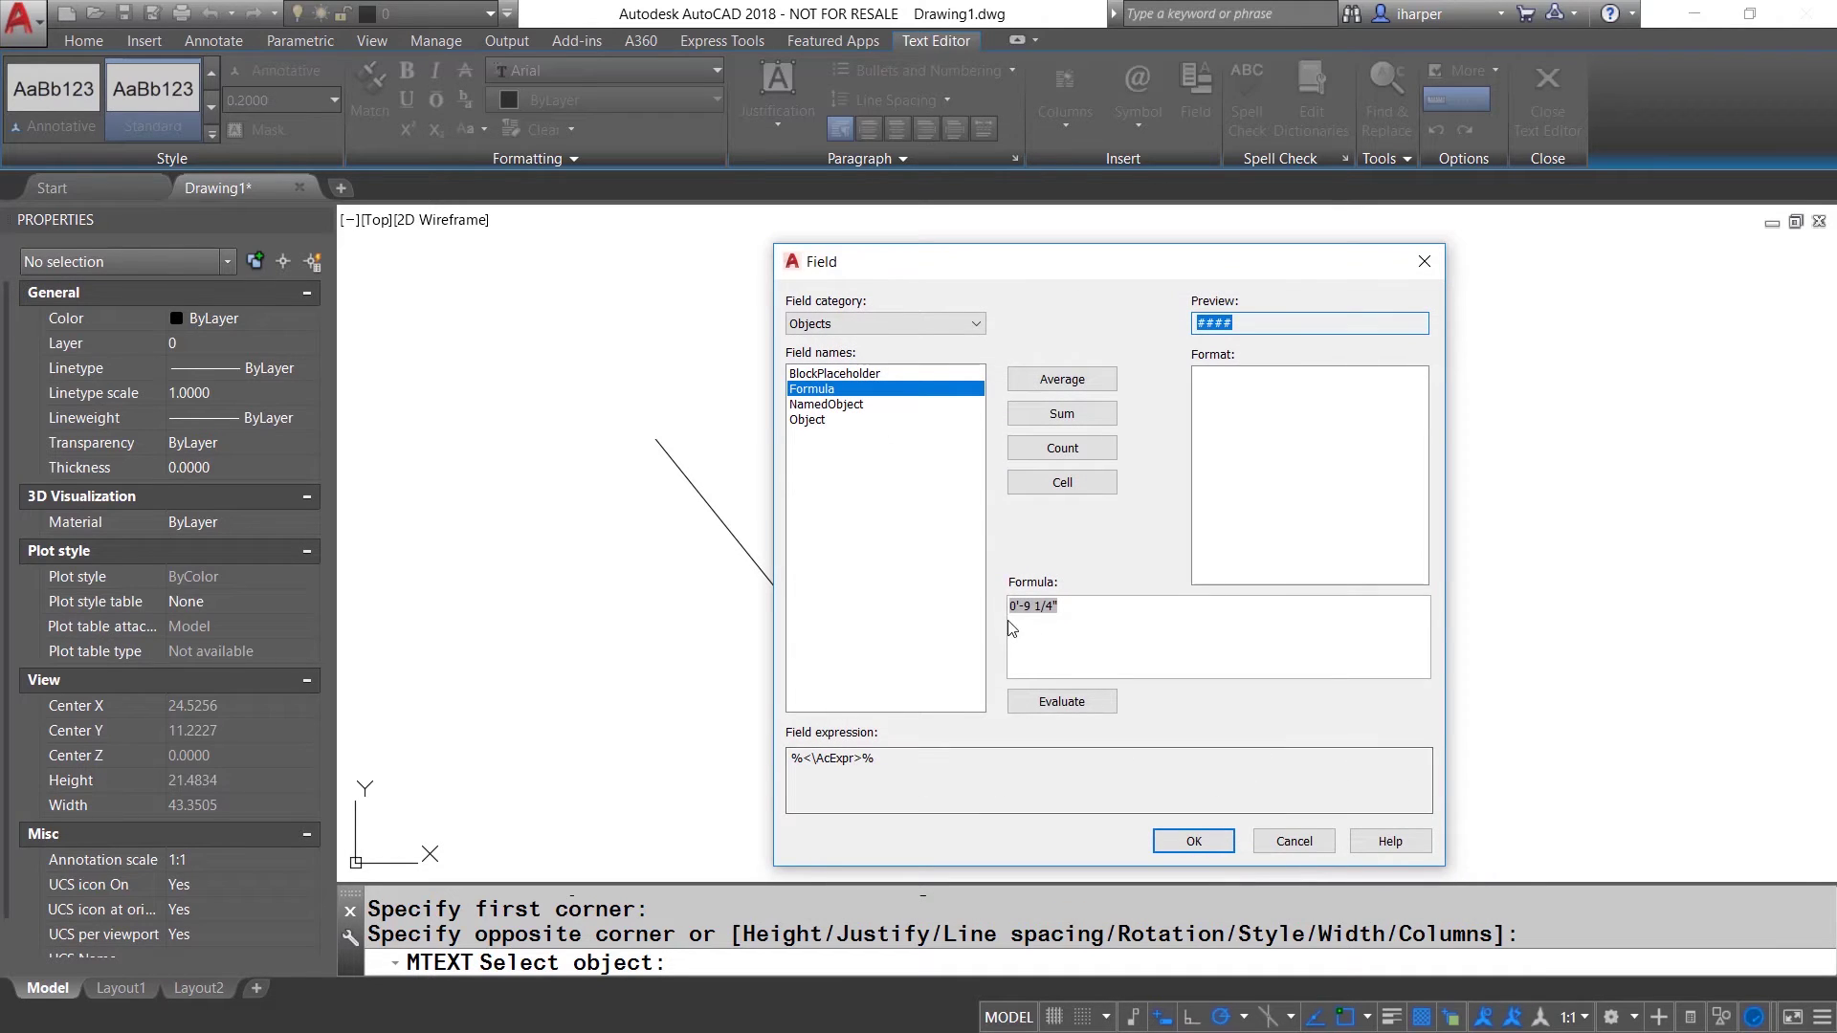
{"action": "left_click", "coordinate": [1087, 609]}
Append the bottom line's Length field (0'-9 7/8") to the formula.
{"action": "right_click", "coordinate": [1117, 609]}
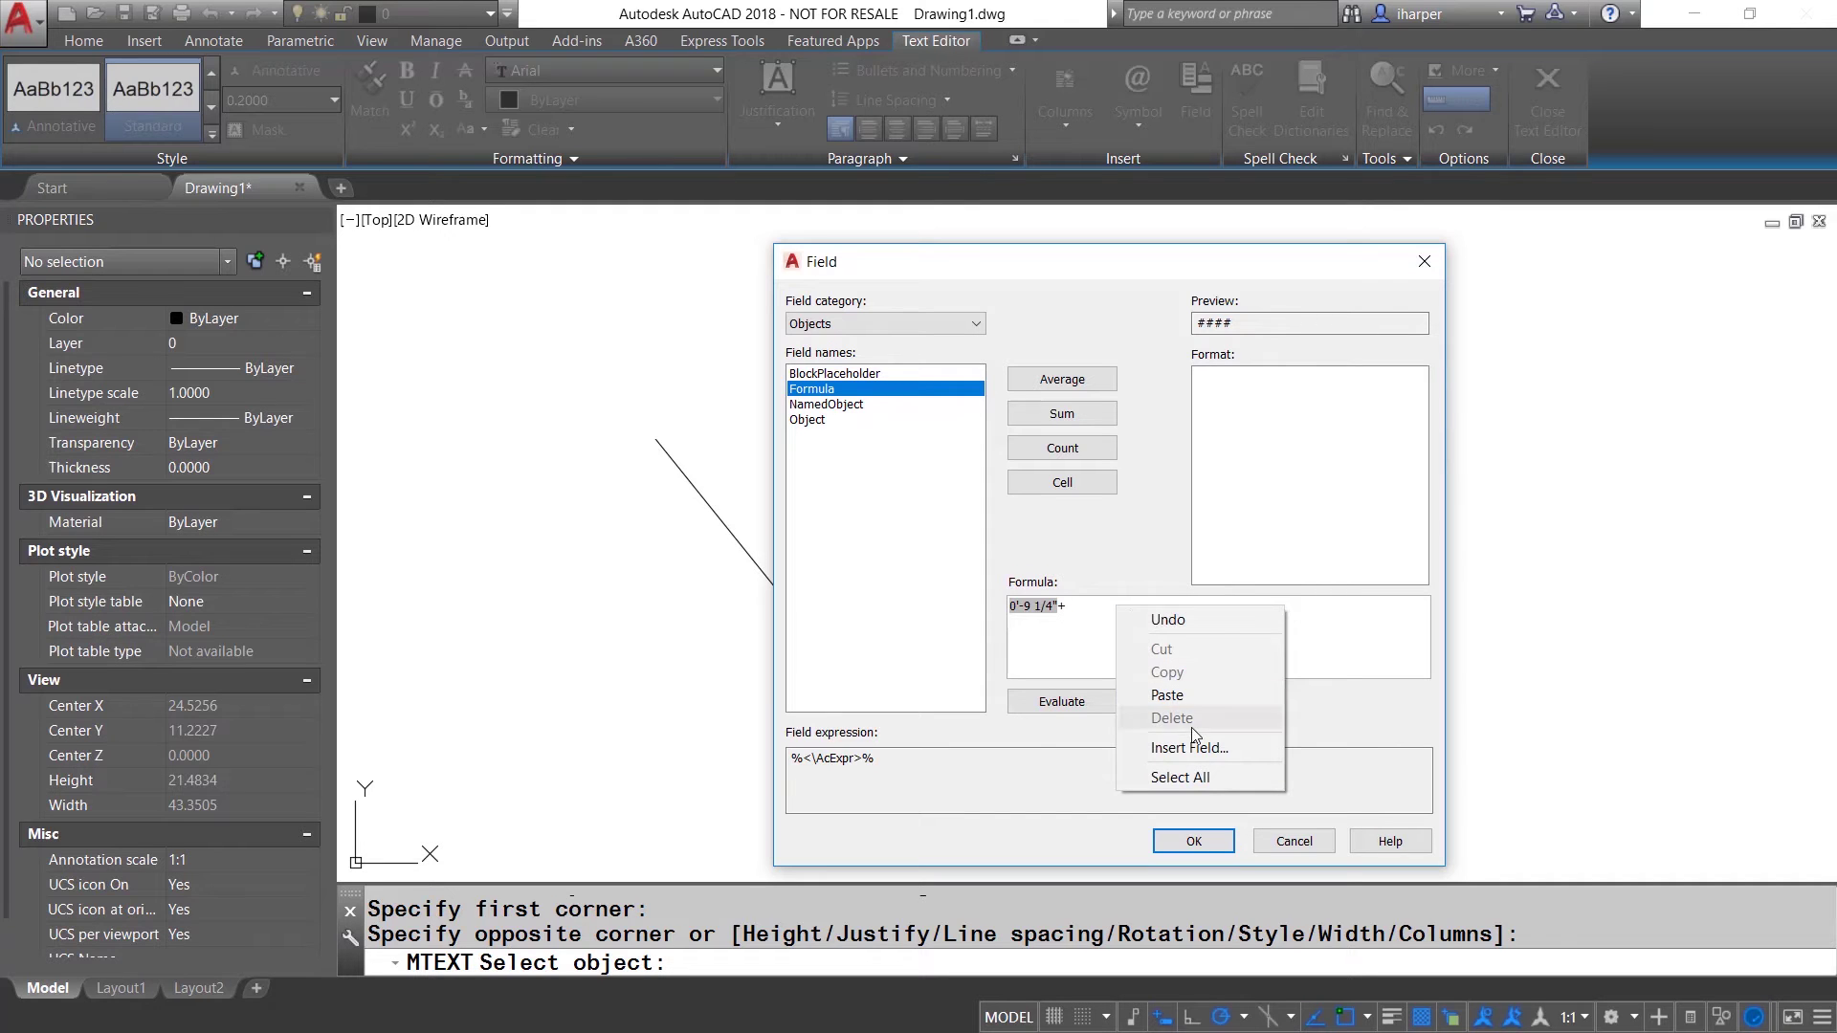
{"action": "left_click", "coordinate": [1191, 749]}
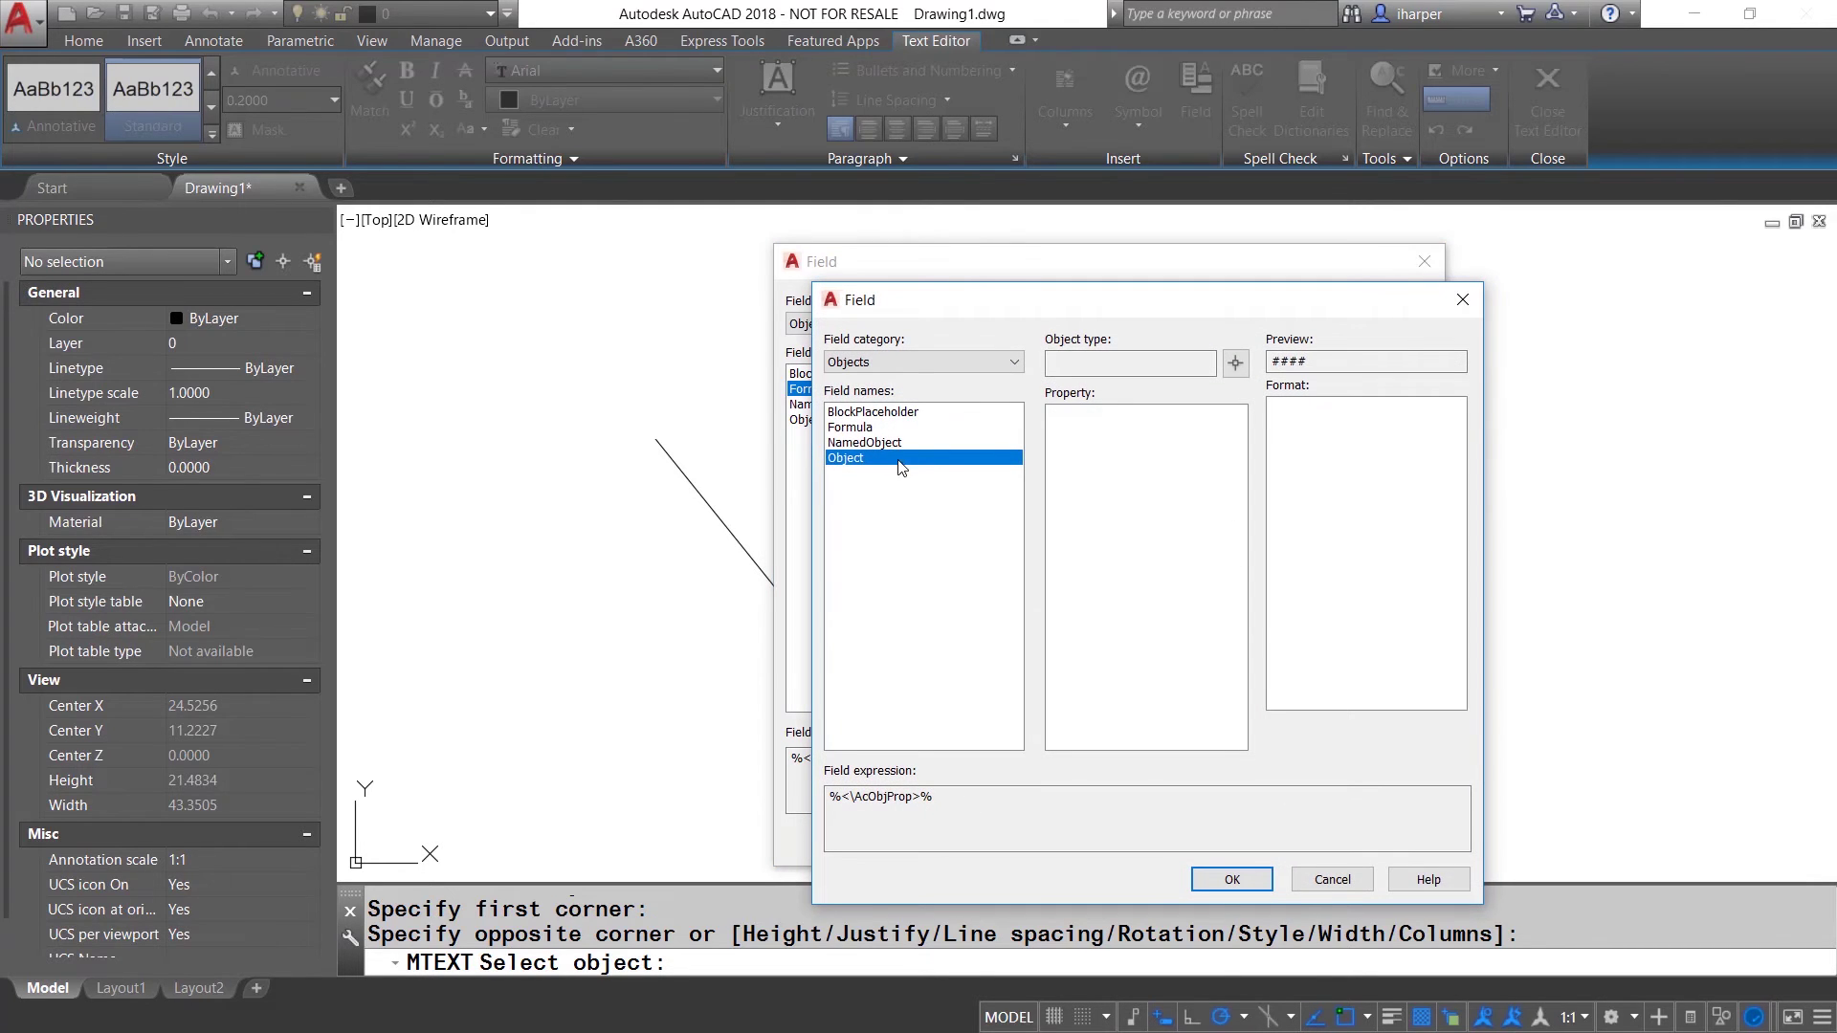
{"action": "left_click", "coordinate": [1236, 365]}
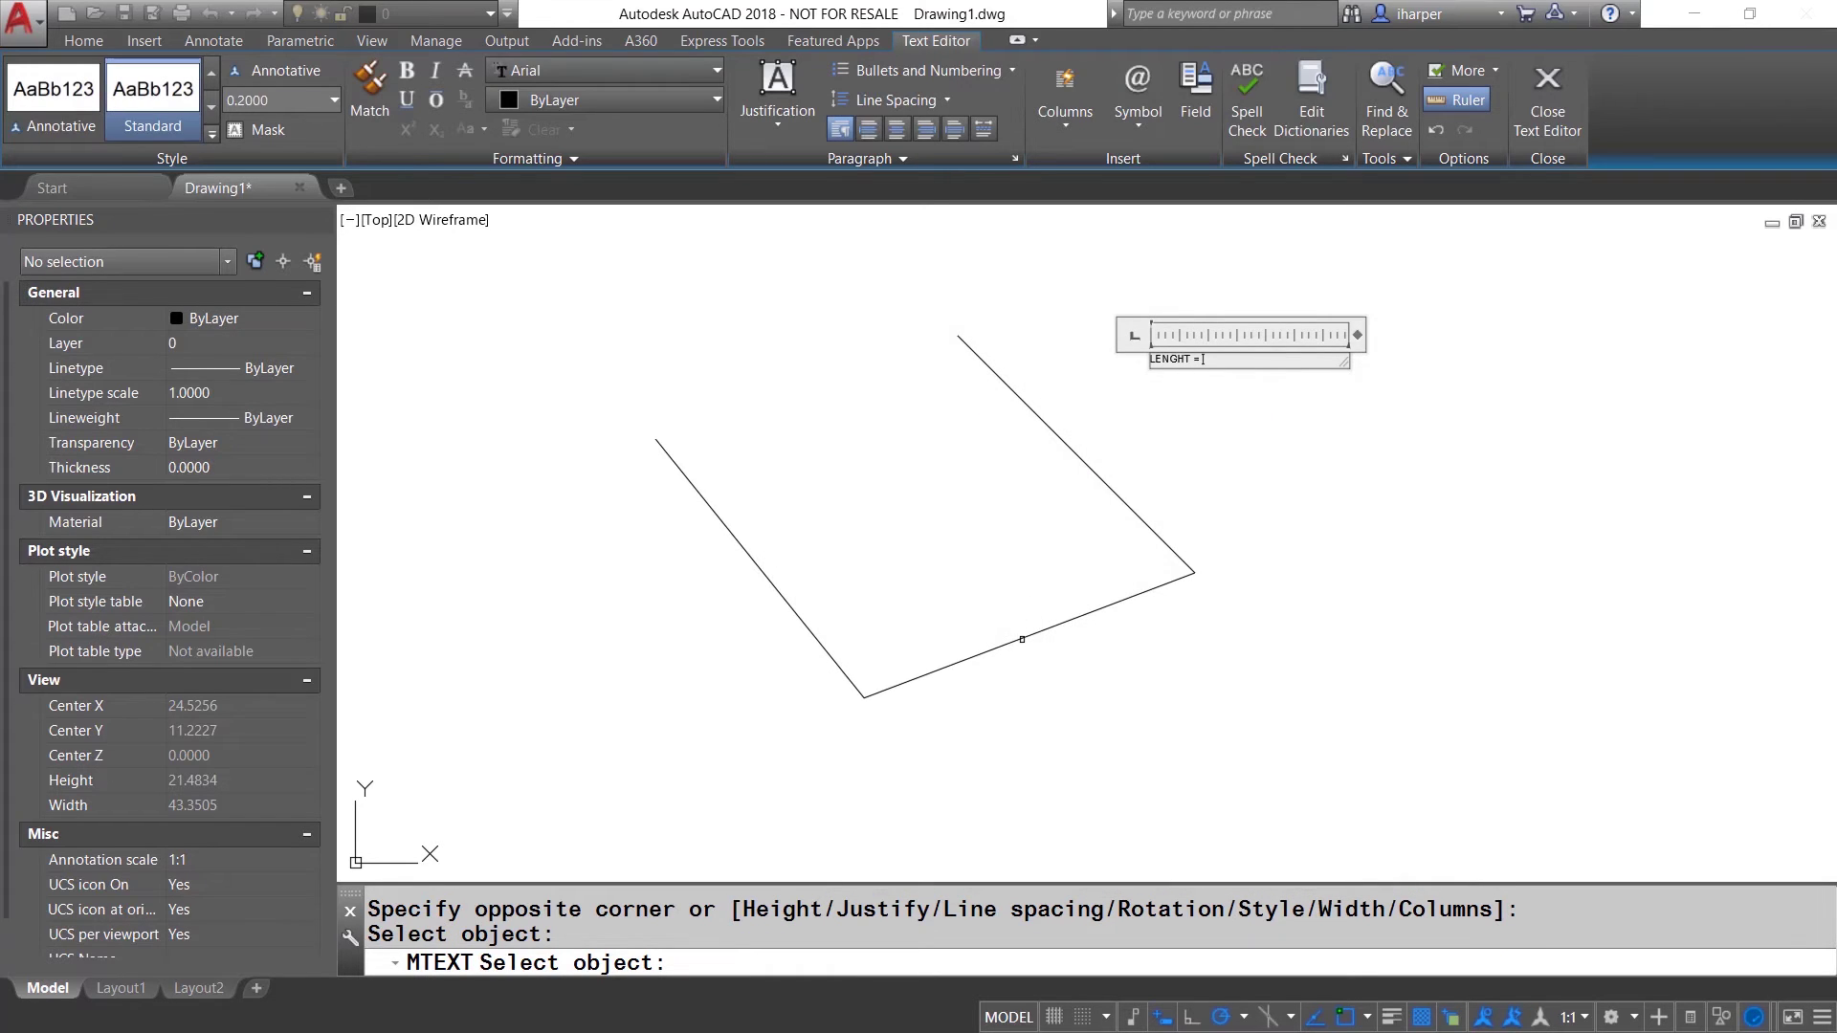
{"action": "left_click", "coordinate": [1022, 639]}
{"action": "left_click", "coordinate": [1082, 491]}
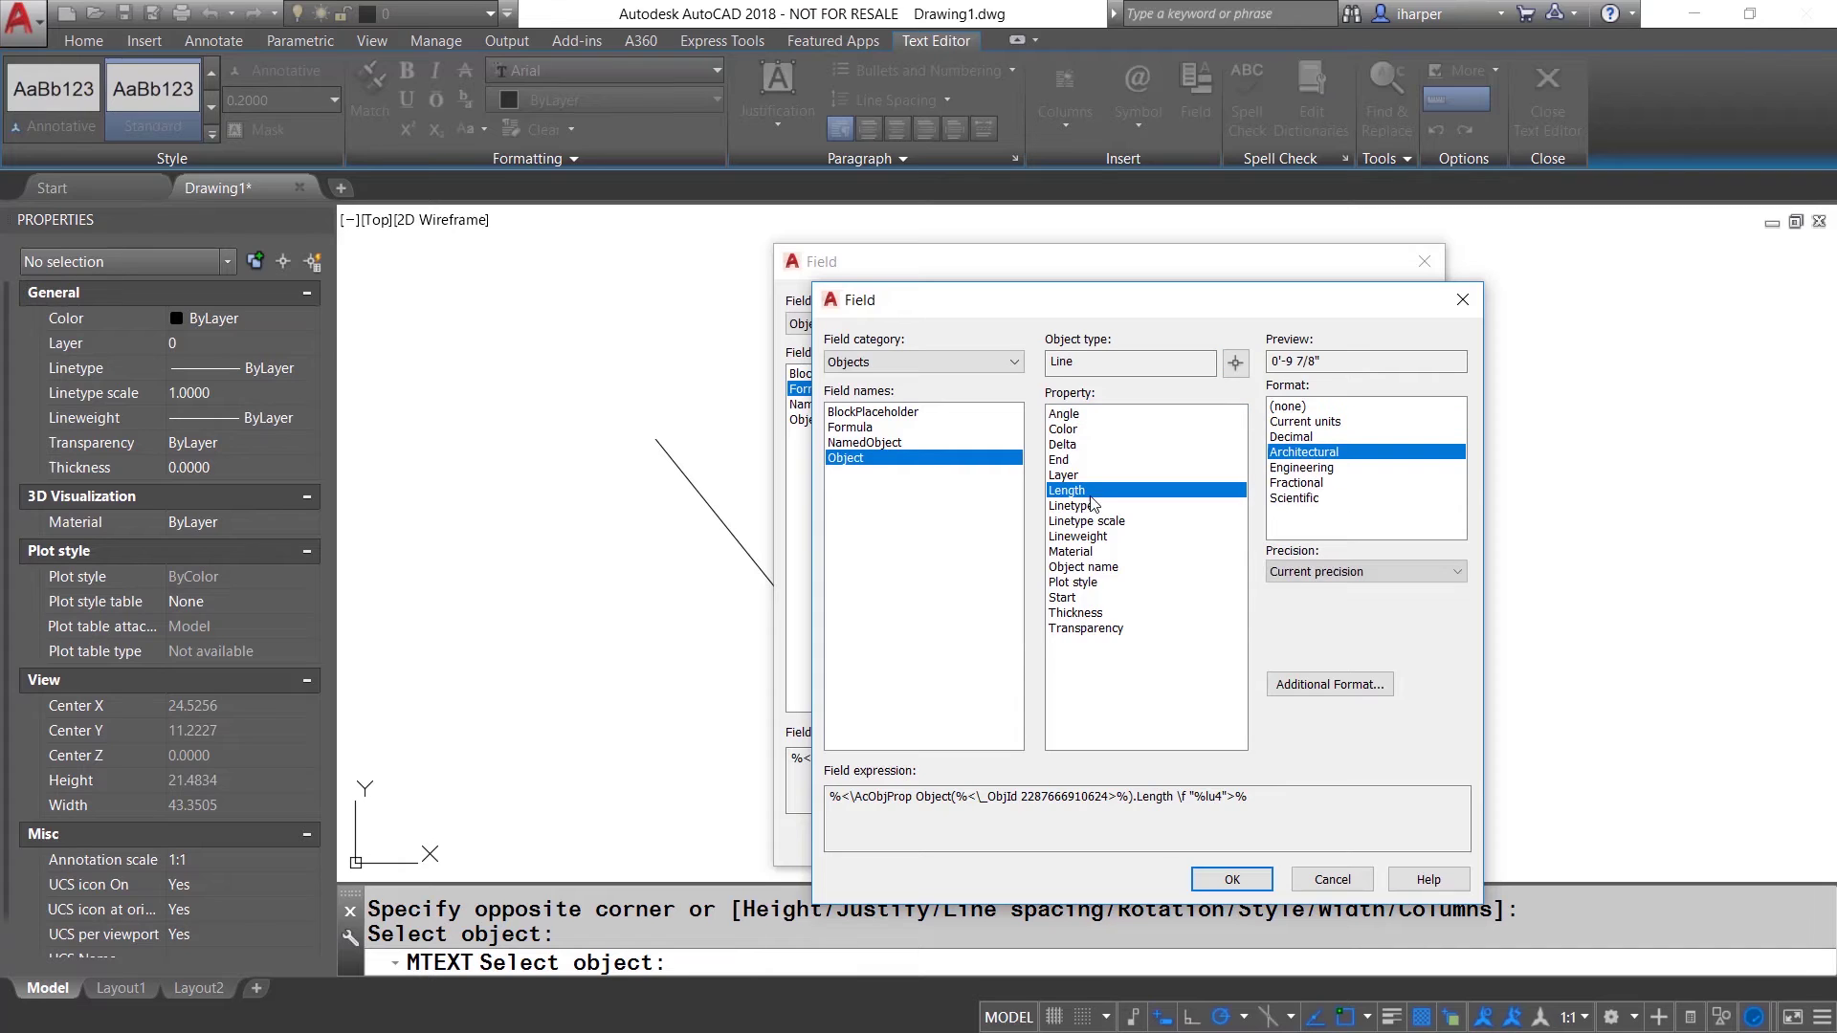
{"action": "left_click", "coordinate": [1231, 879]}
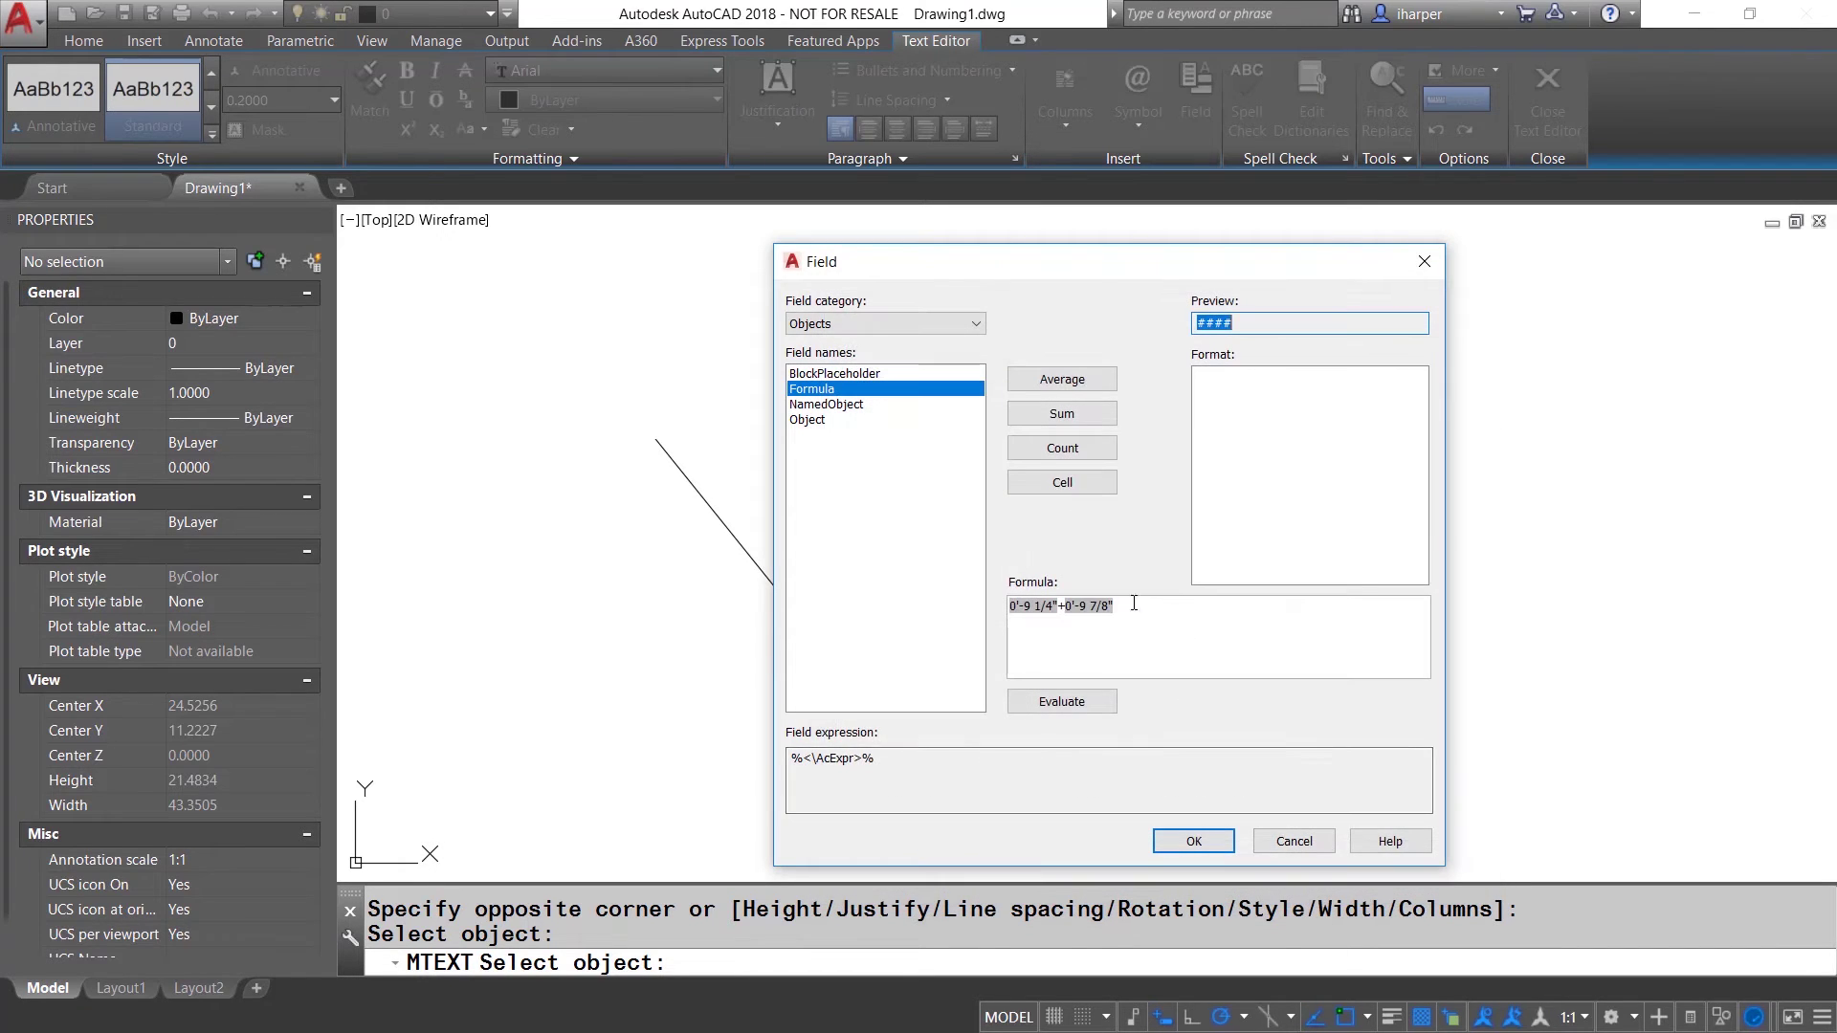
{"action": "left_click", "coordinate": [1157, 602]}
Append the third line's Length field (0'-9 3/8") to complete the sum.
{"action": "right_click", "coordinate": [1154, 609]}
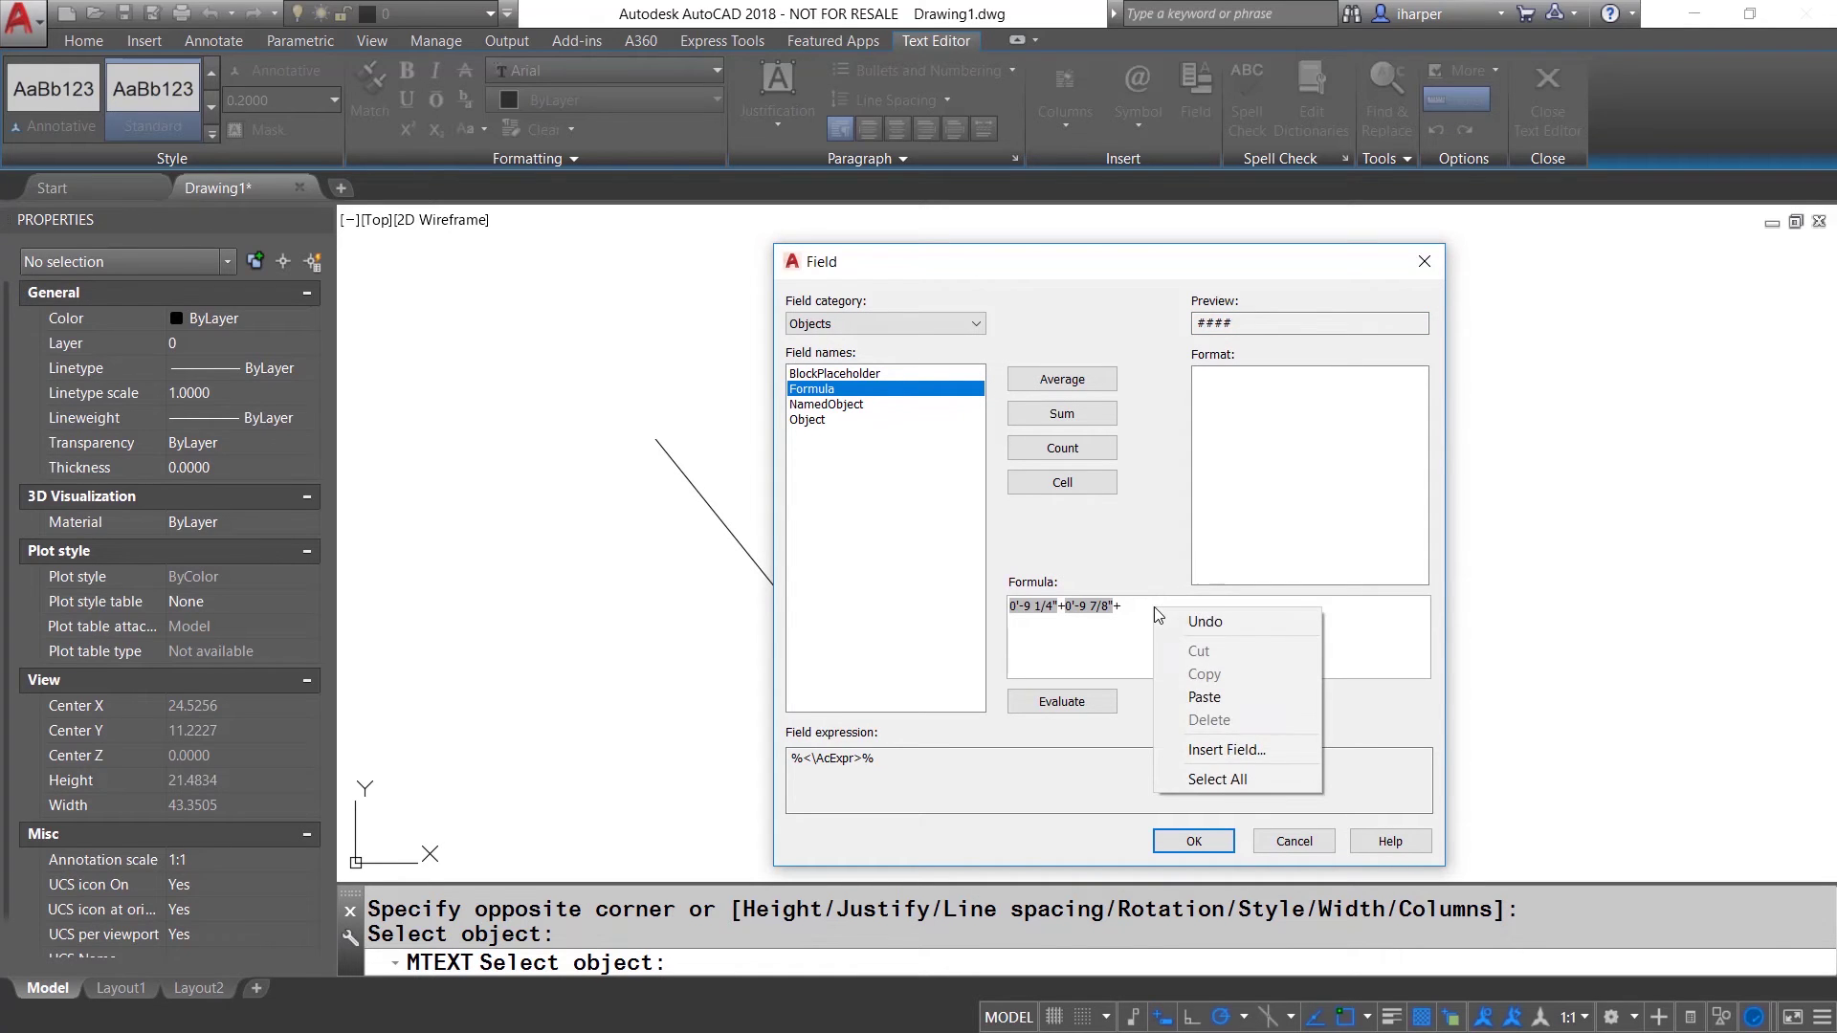
{"action": "left_click", "coordinate": [1232, 749]}
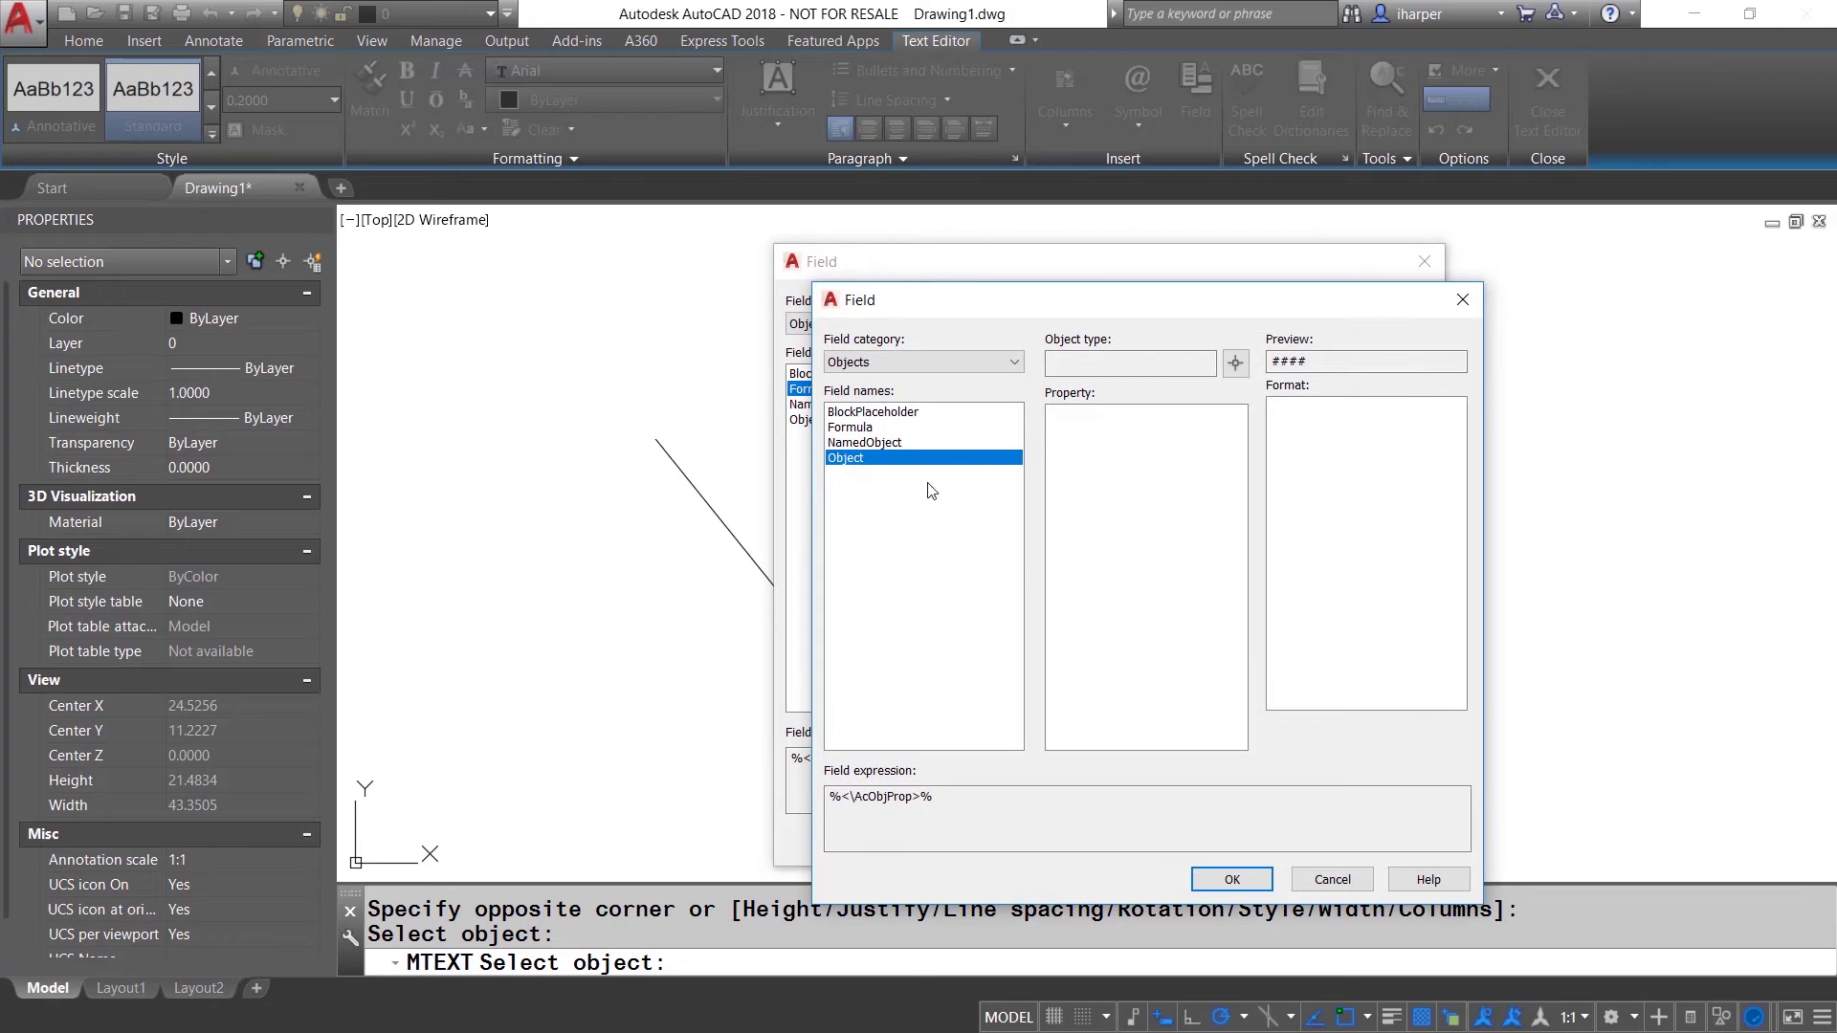
{"action": "left_click", "coordinate": [1235, 362]}
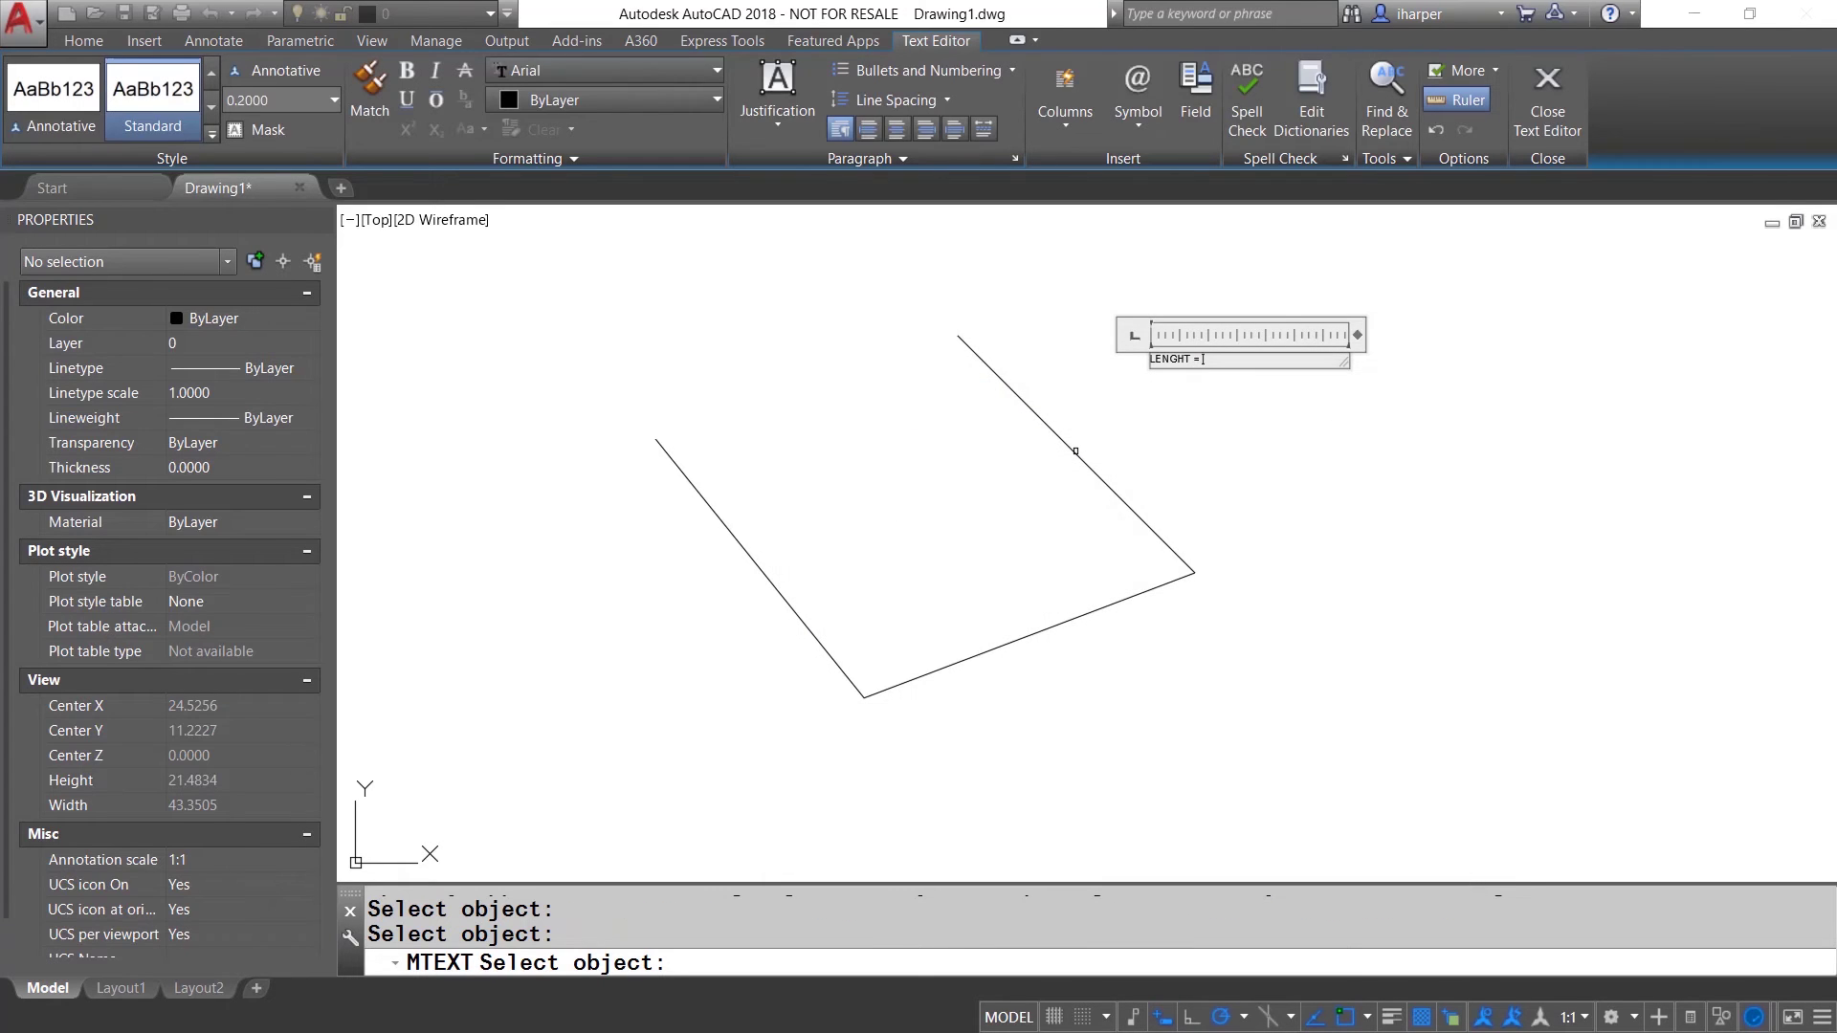
{"action": "left_click", "coordinate": [1076, 451]}
{"action": "left_click", "coordinate": [1073, 489]}
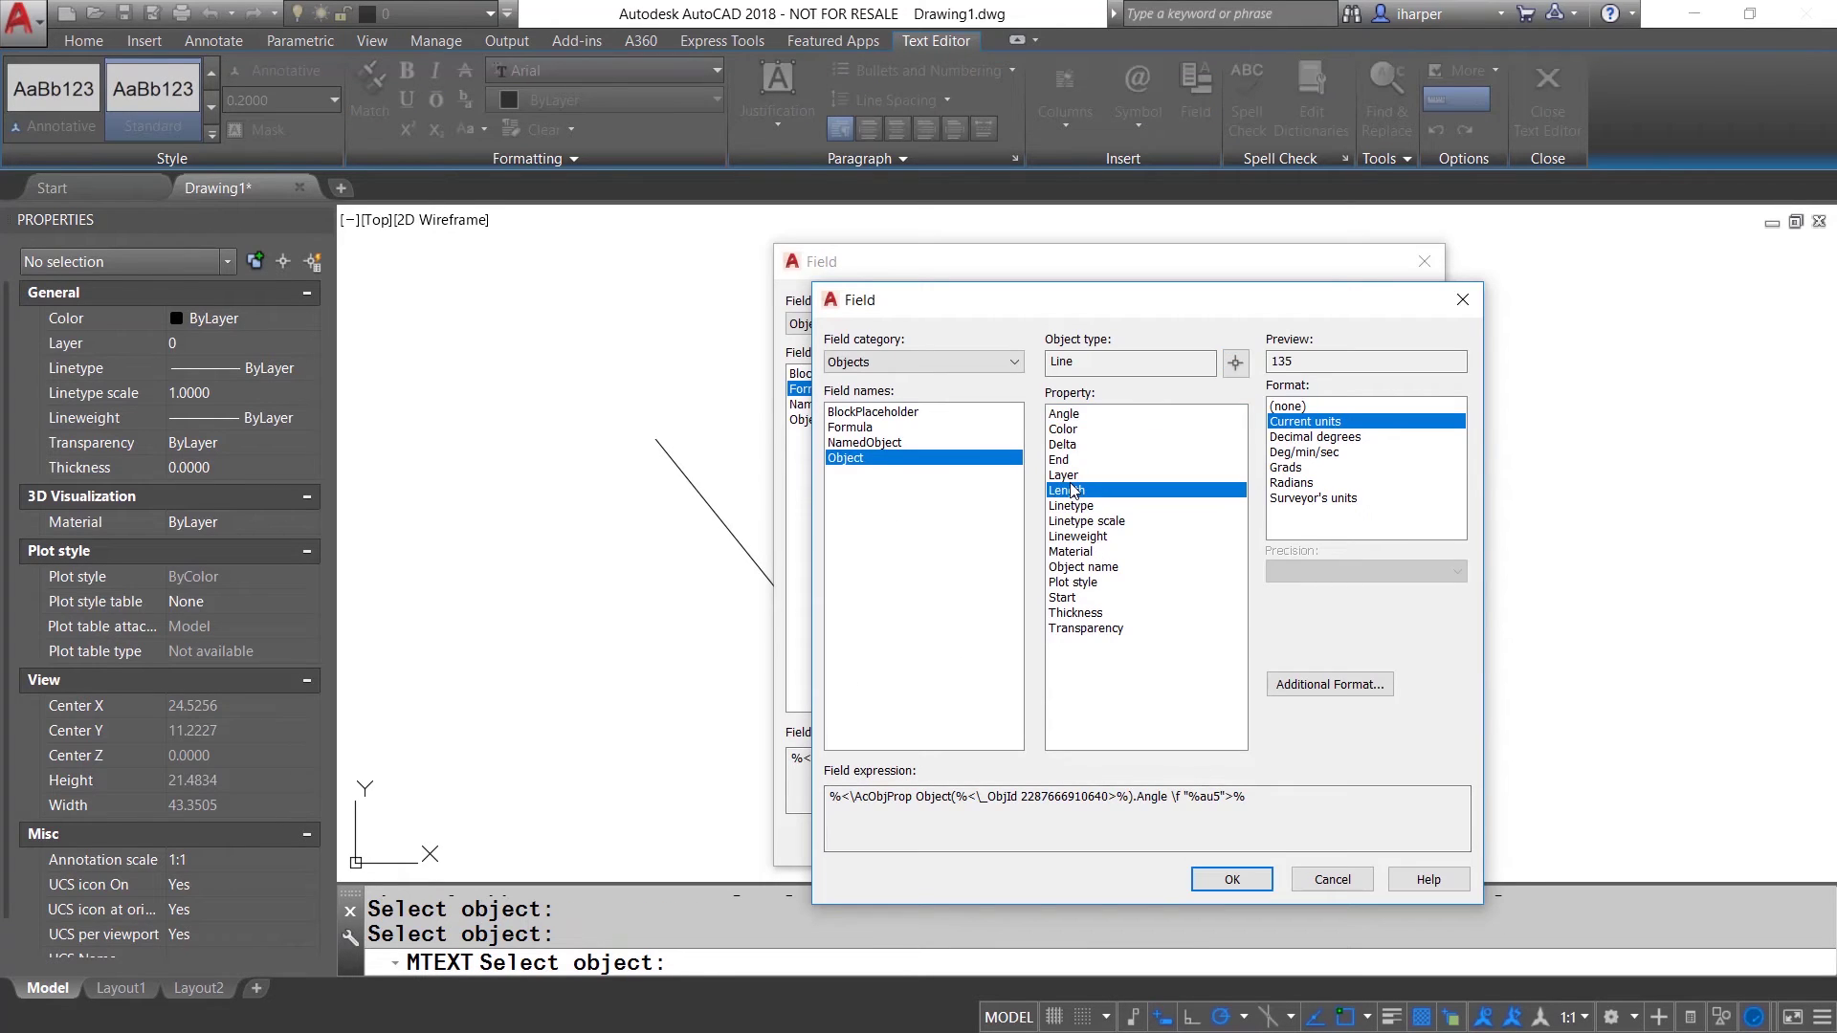
{"action": "left_click", "coordinate": [1233, 877]}
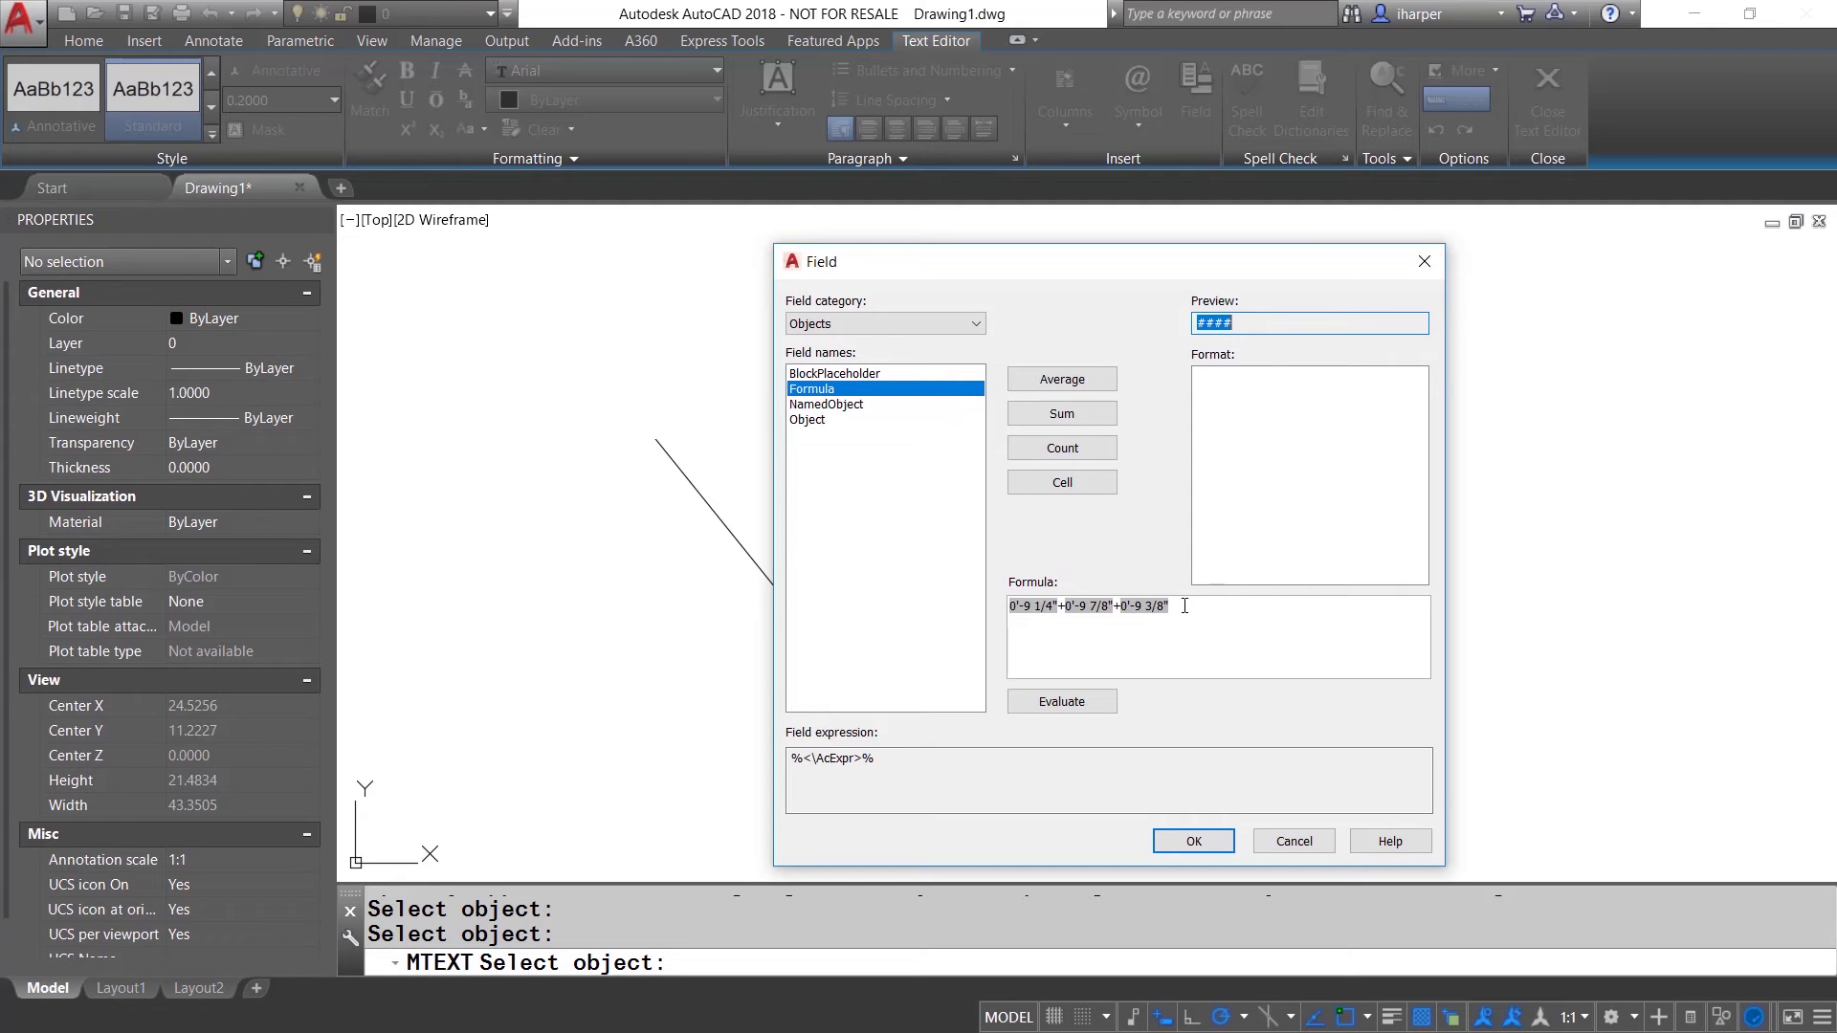
Add an opening parenthesis in front of the last formula term.
{"action": "double_click", "coordinate": [1128, 607]}
{"action": "left_click", "coordinate": [1258, 640]}
{"action": "type", "text": "("}
{"action": "left_click", "coordinate": [1258, 640]}
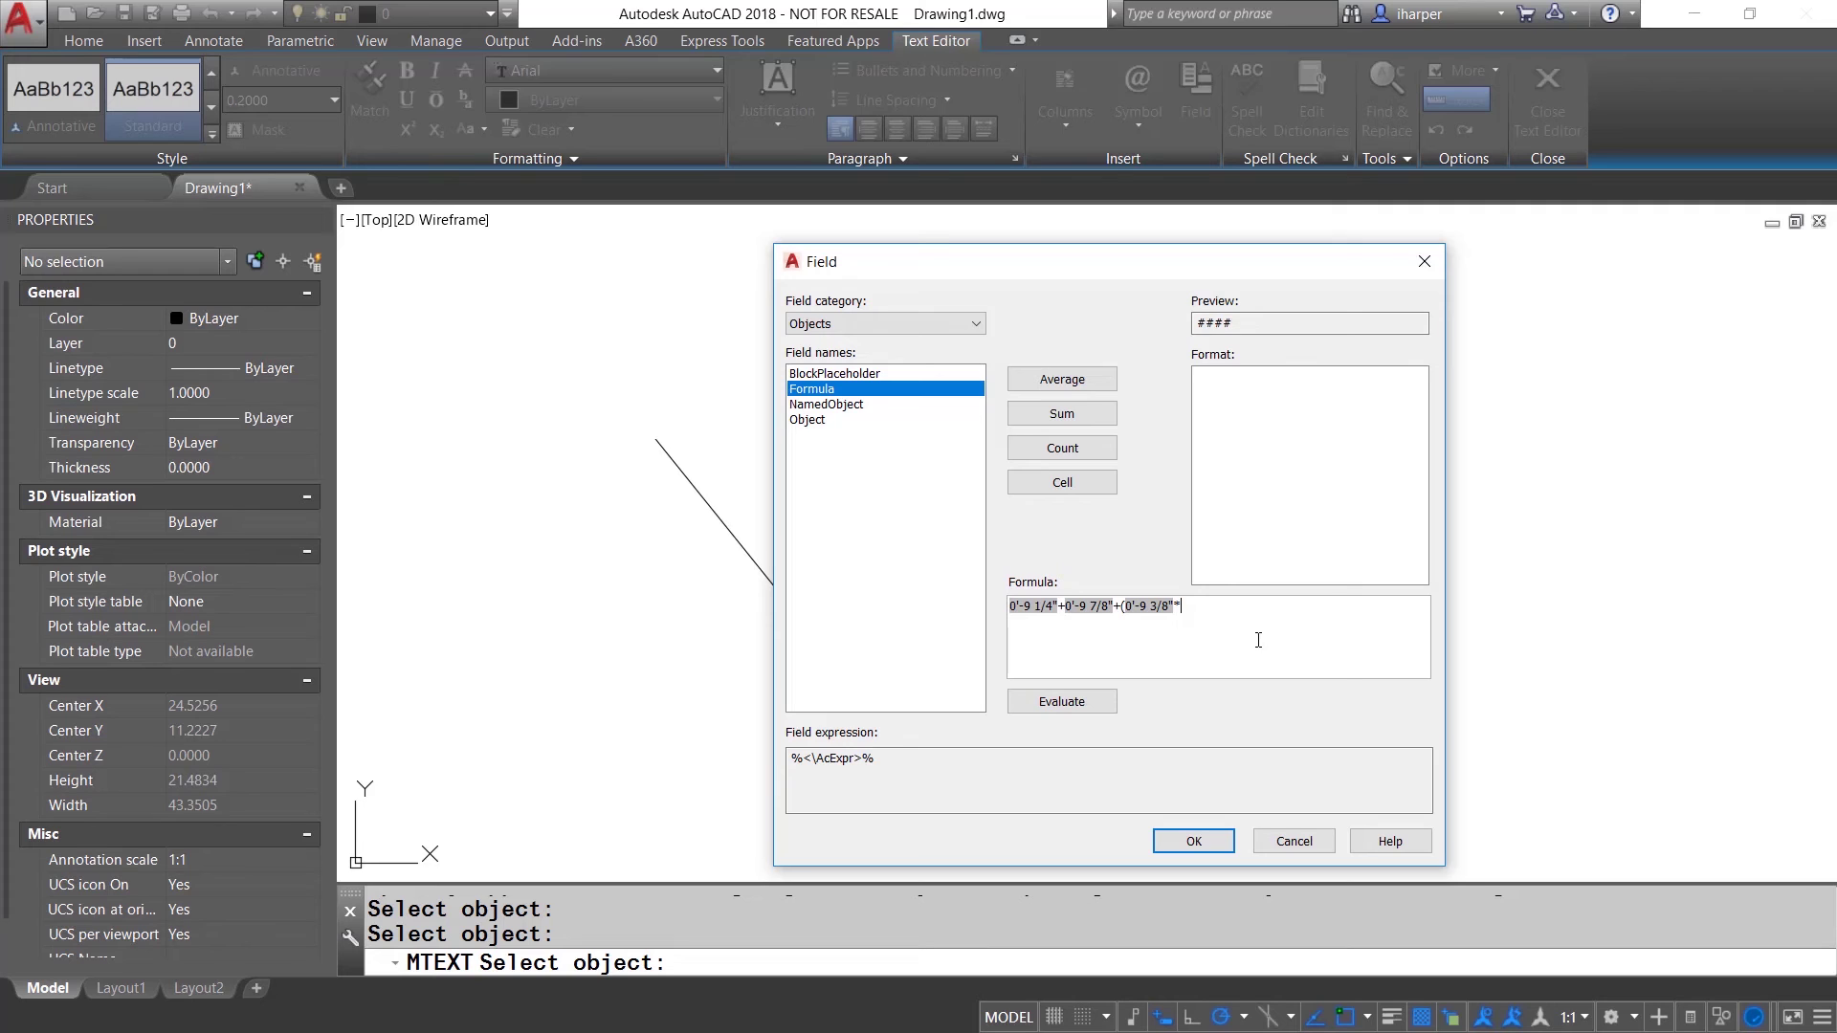
Open a nested field picker showing all categories, then cancel without inserting.
{"action": "right_click", "coordinate": [1192, 606]}
{"action": "left_click", "coordinate": [1280, 754]}
{"action": "left_click", "coordinate": [876, 363]}
{"action": "left_click", "coordinate": [873, 380]}
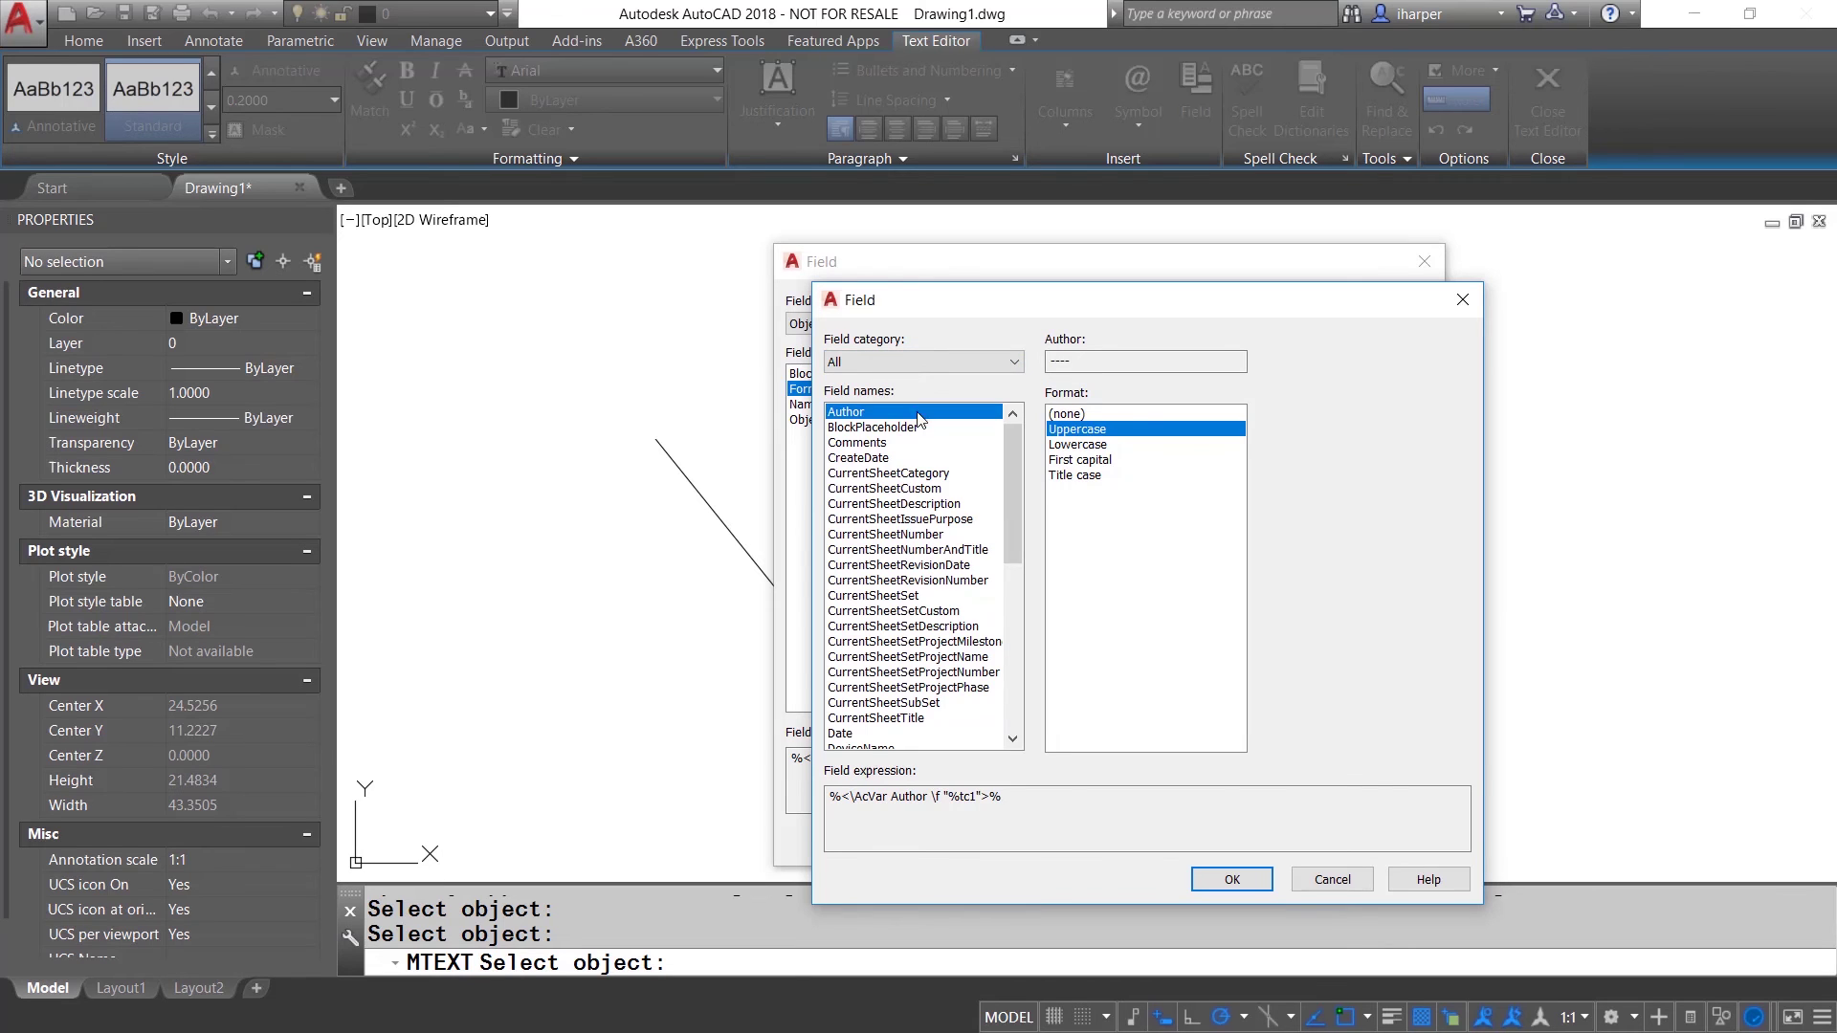
{"action": "left_click", "coordinate": [1014, 601]}
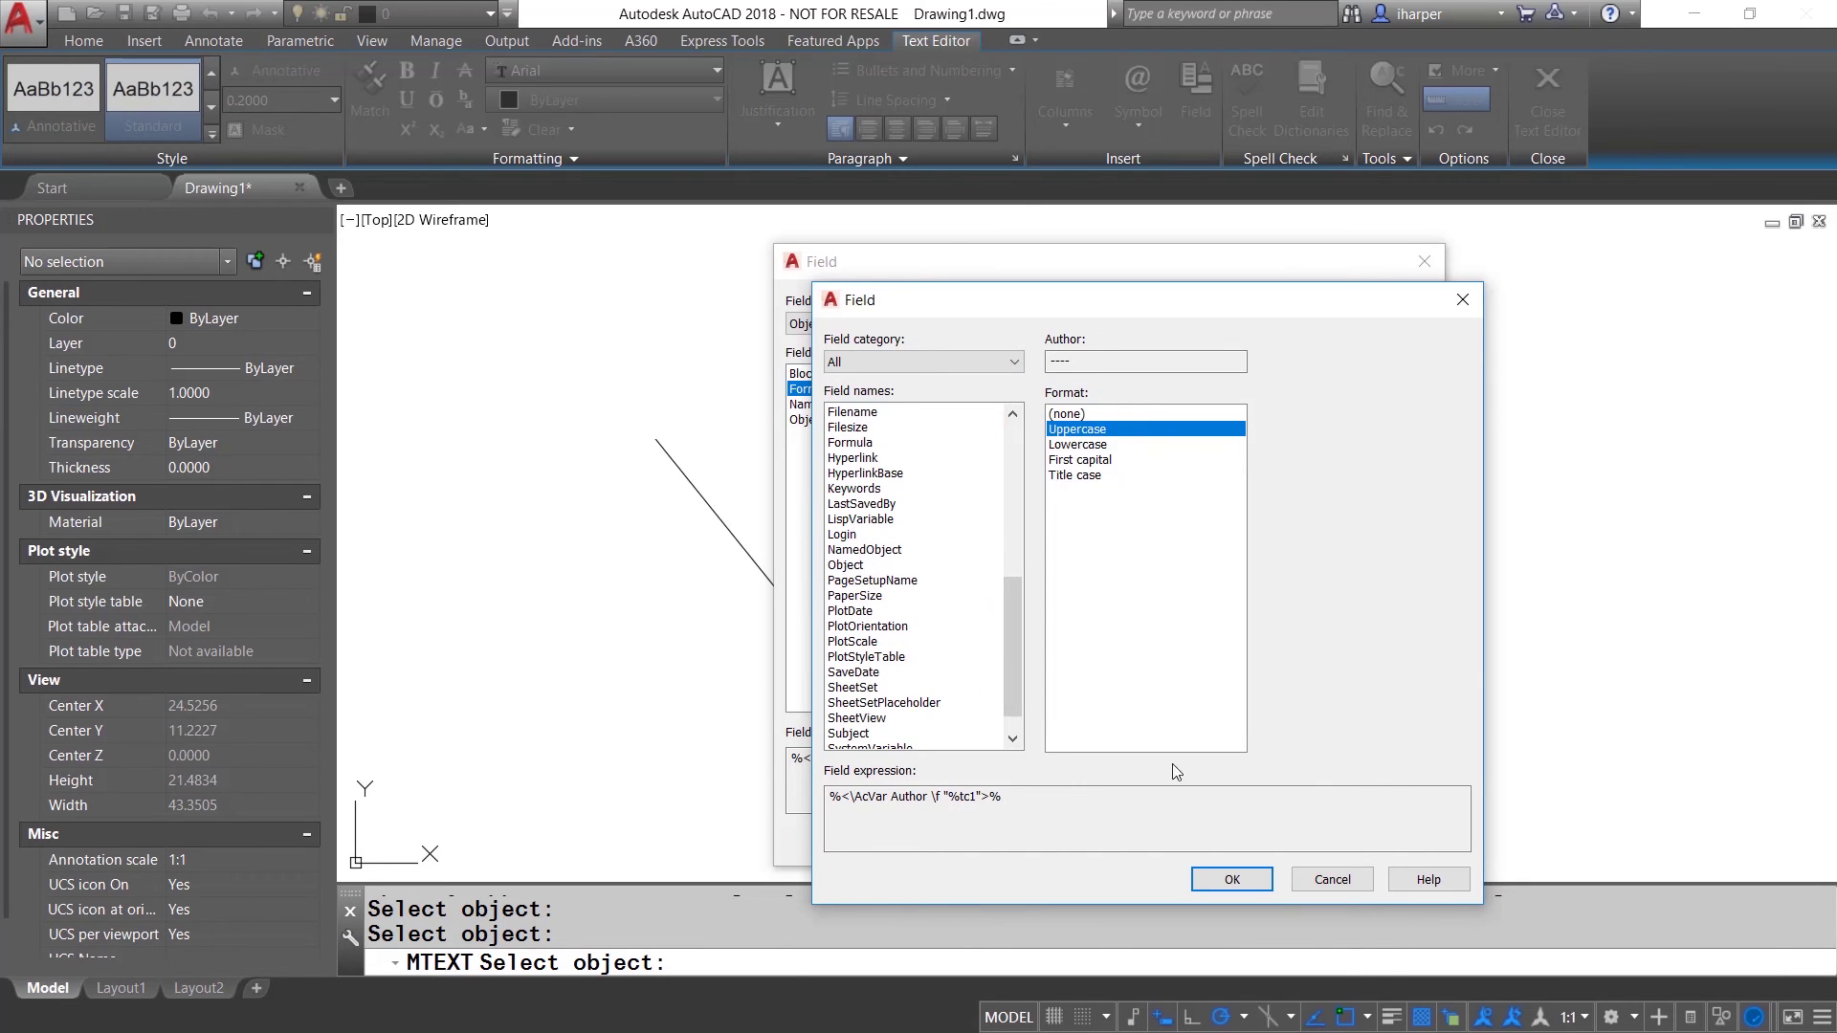
{"action": "left_click", "coordinate": [1325, 881]}
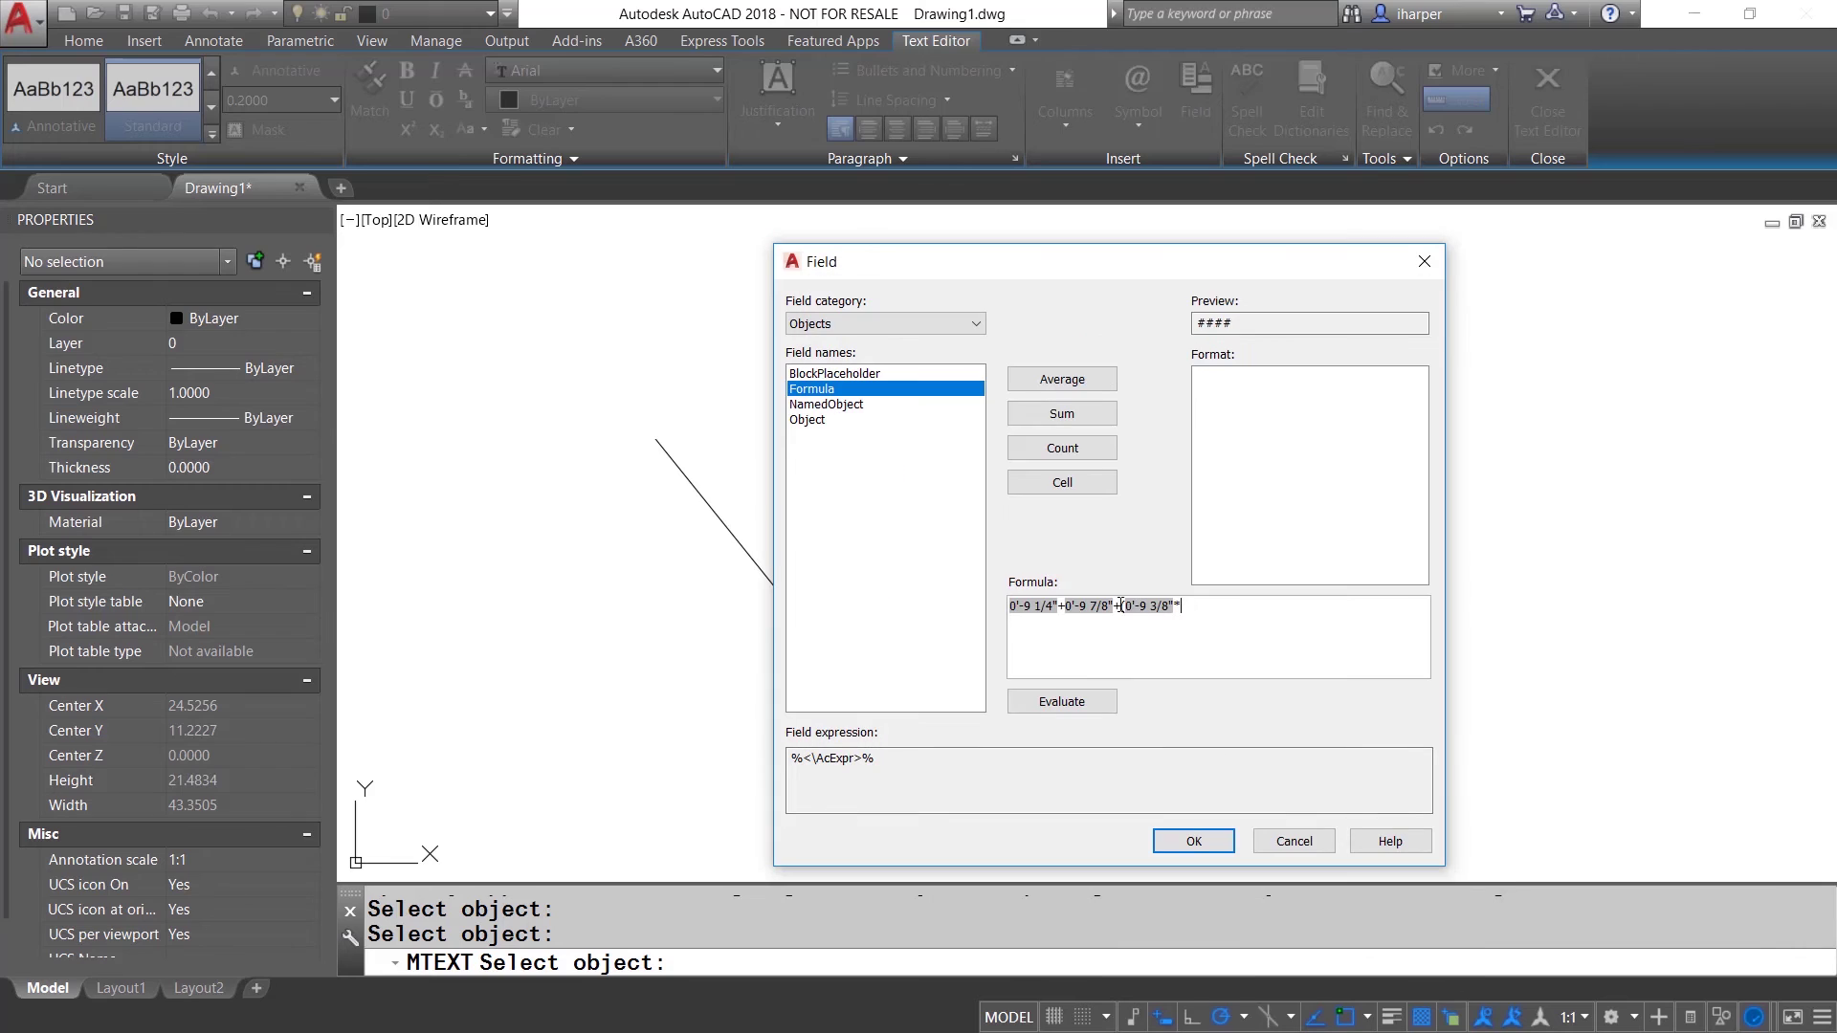
Delete the stray parenthesis and evaluate the formula, previewing 2'-4 1/2".
{"action": "key", "text": "BackSpace"}
{"action": "key", "text": "Tab"}
{"action": "key", "text": "space"}
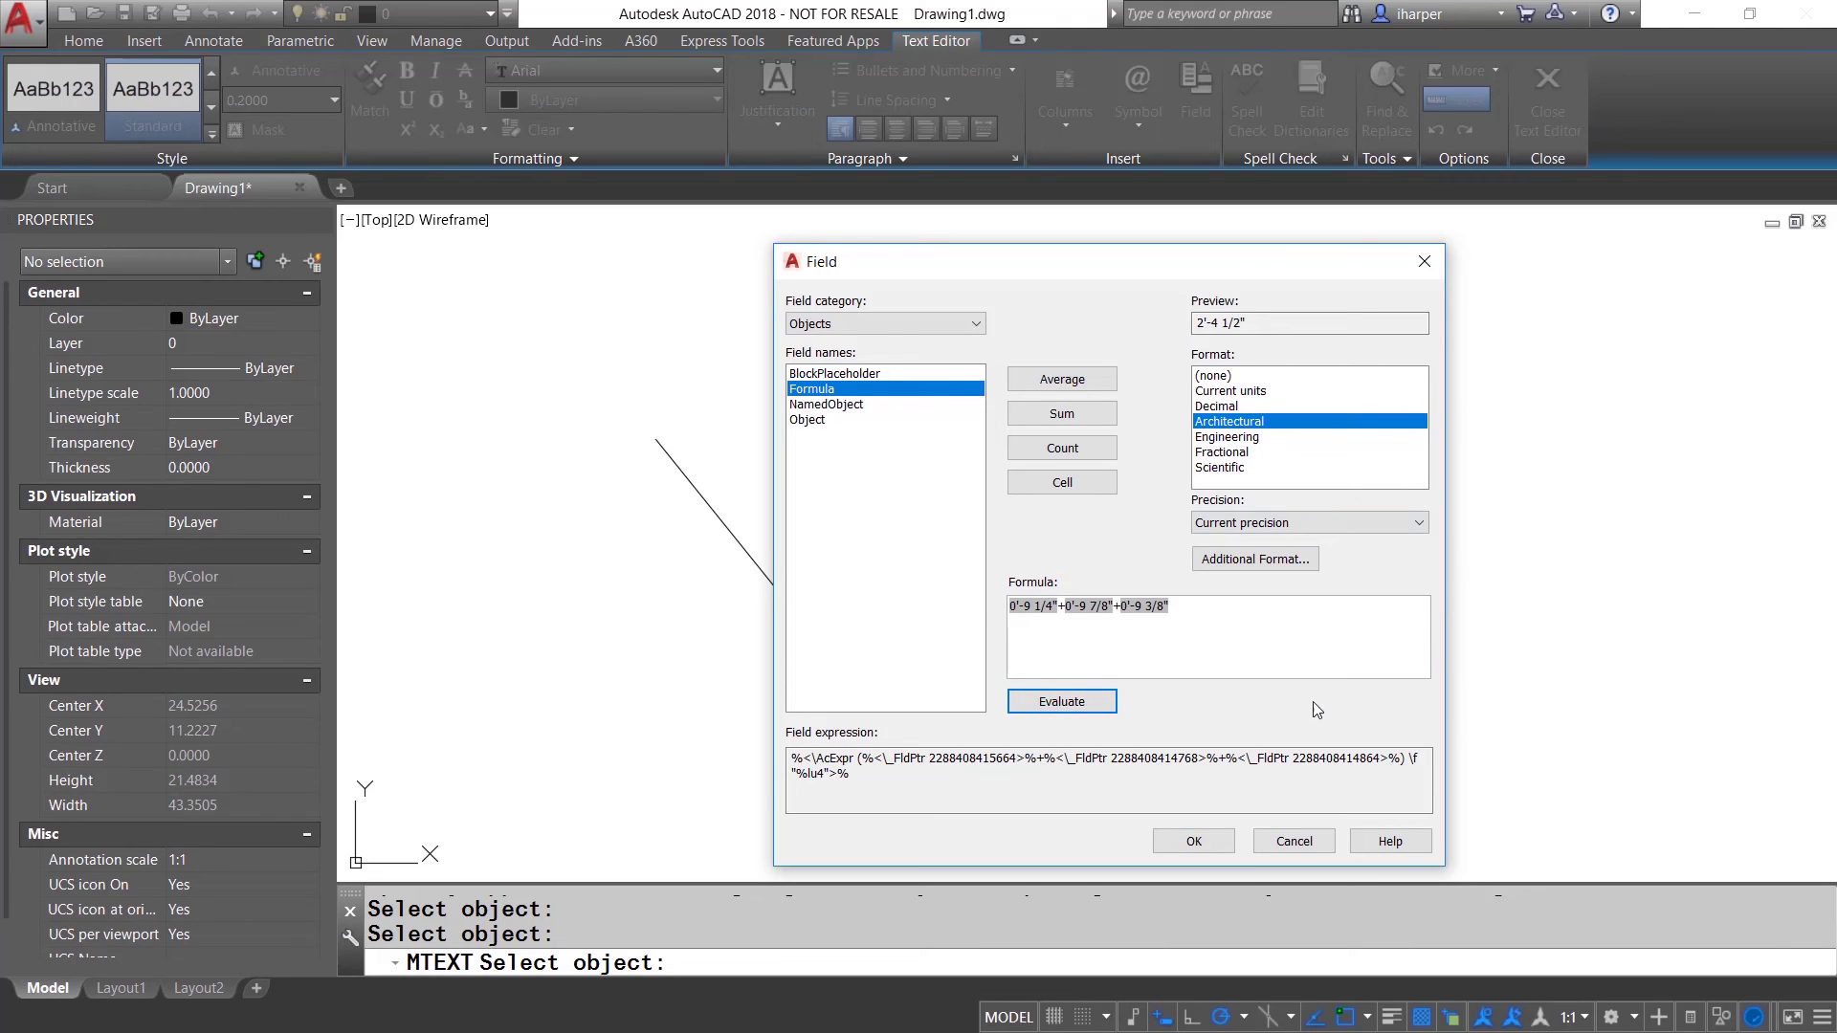
Insert the summed field so the label reads LENGHT = 2'-4 1/2", and close the text editor.
{"action": "left_click", "coordinate": [1207, 846]}
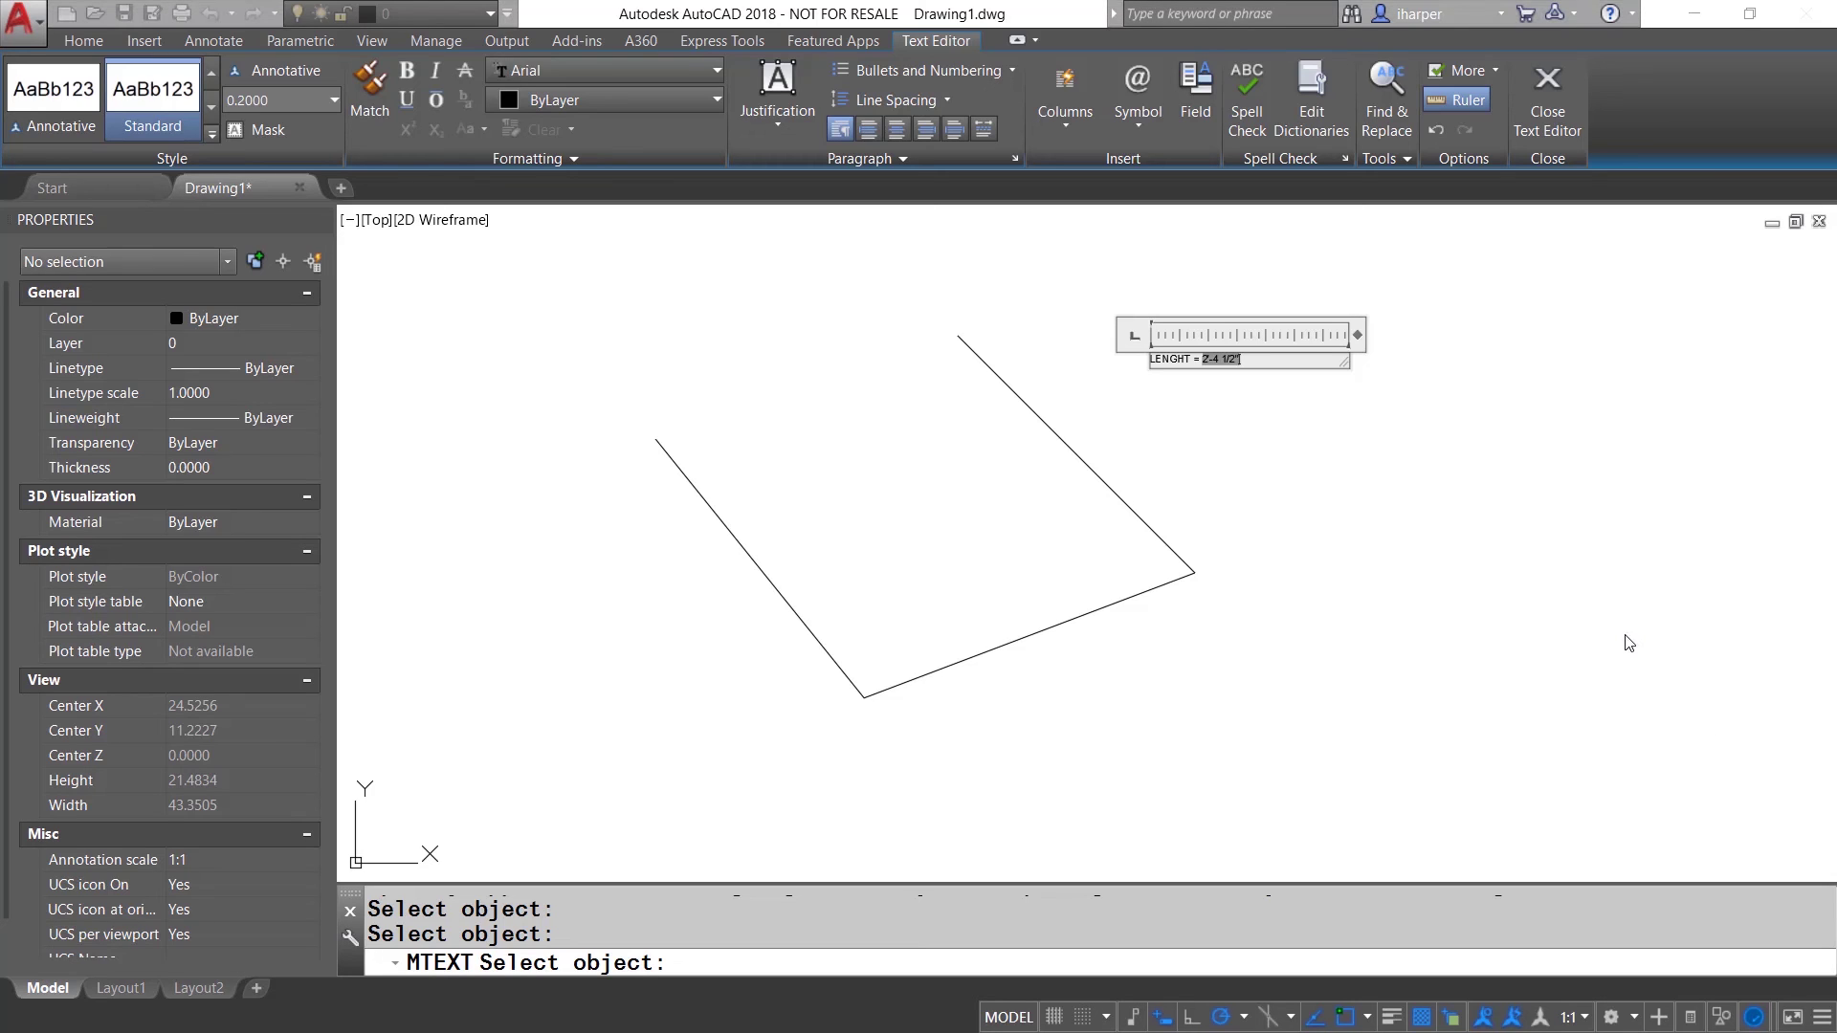
{"action": "left_click", "coordinate": [1536, 120]}
{"action": "scroll", "coordinate": [1225, 361], "scroll_direction": "up", "scroll_amount": 8}
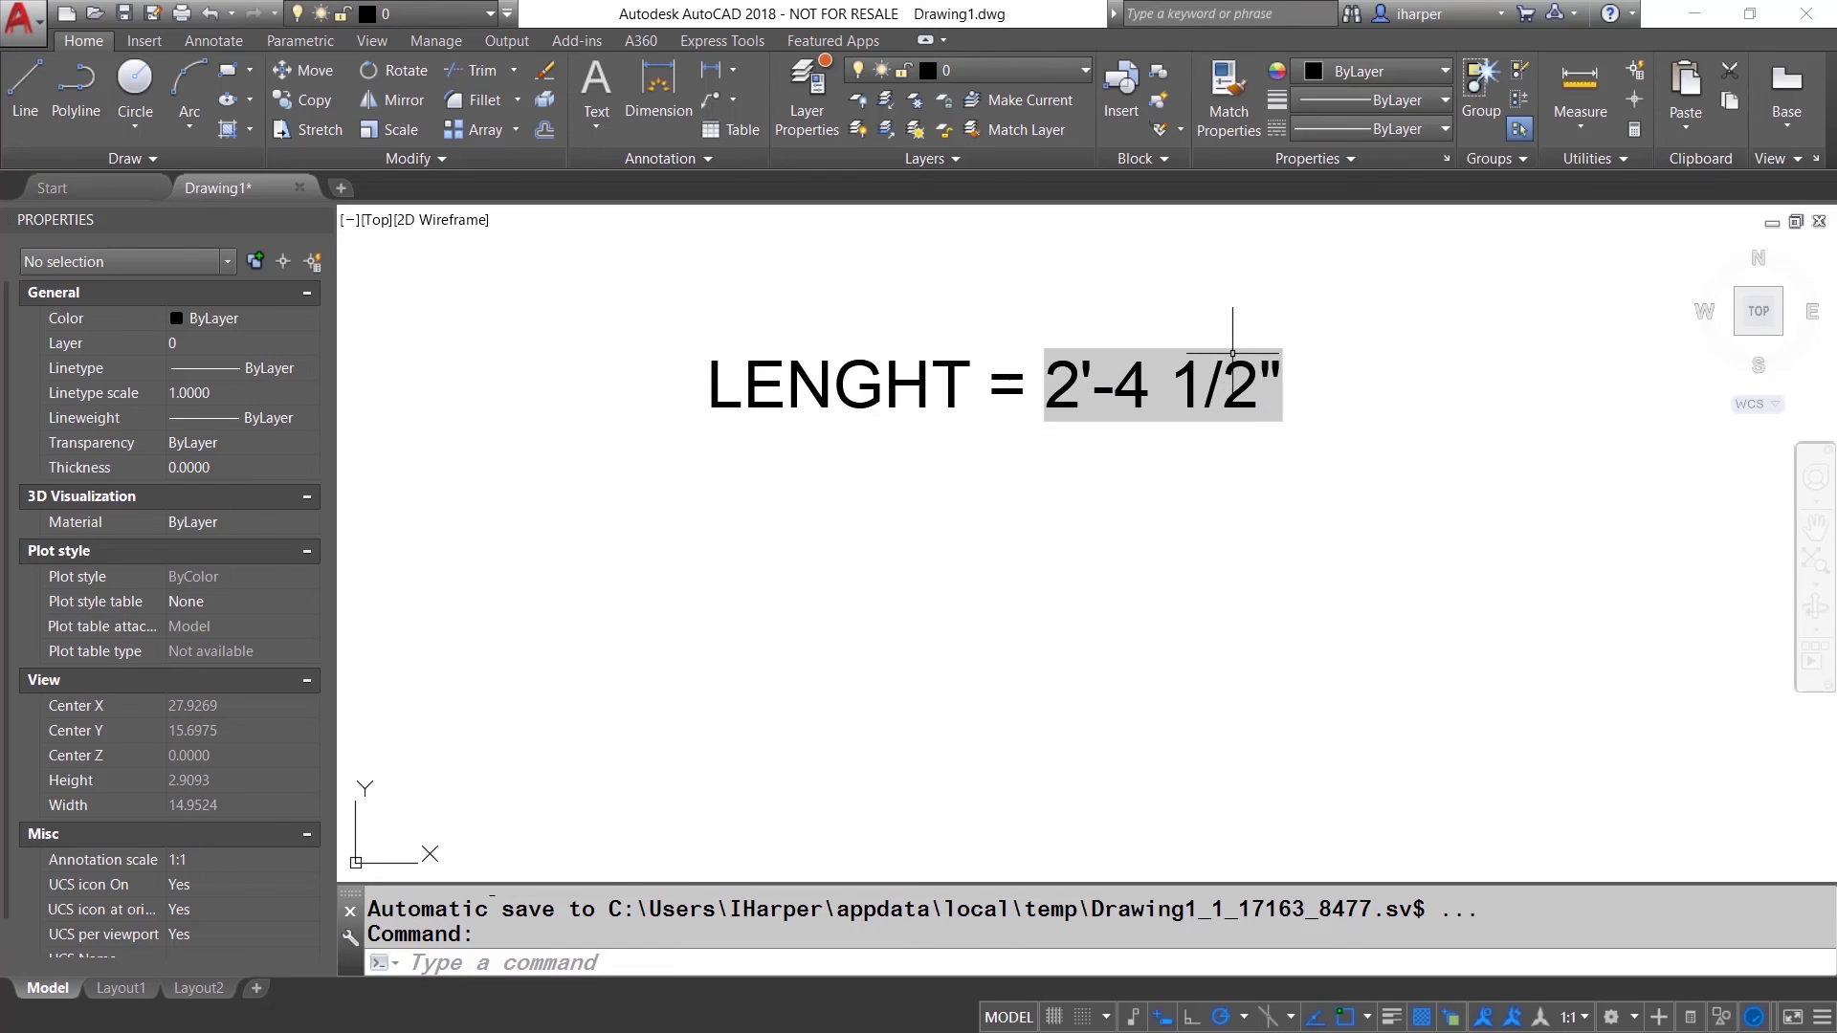
{"action": "scroll", "coordinate": [1277, 498], "scroll_direction": "down", "scroll_amount": 6}
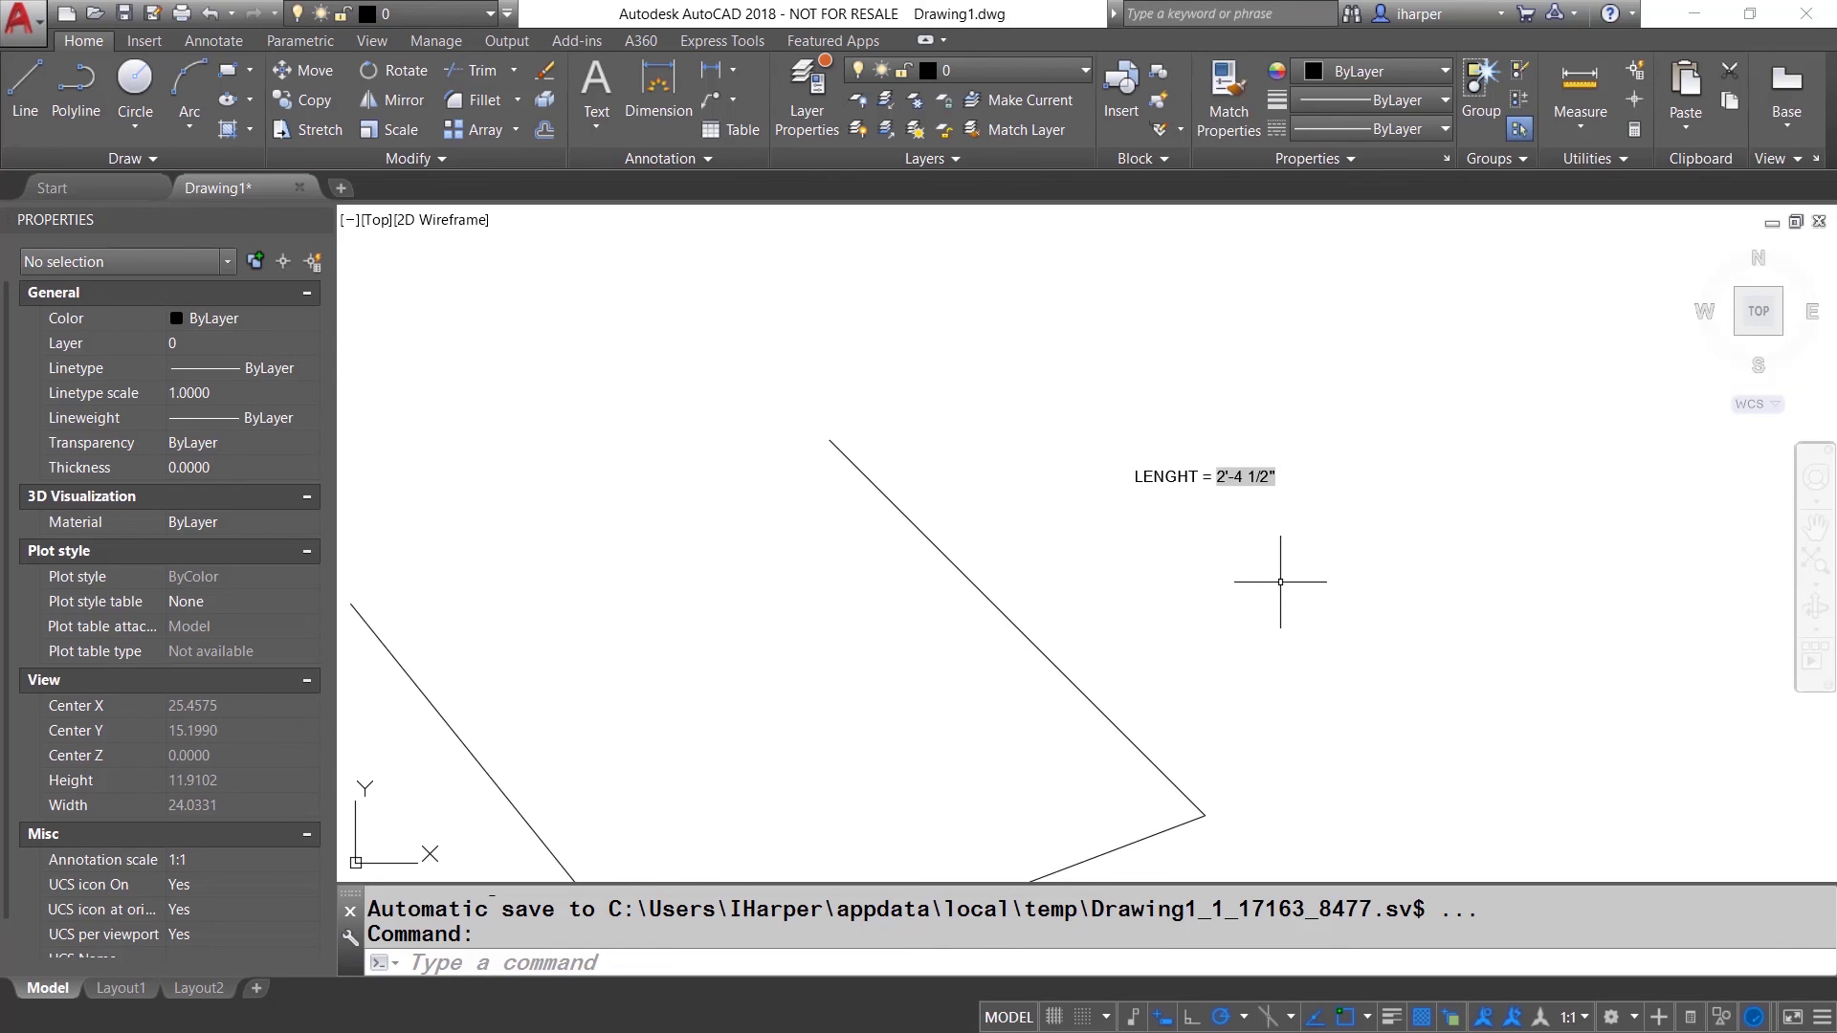
{"action": "mouse_move", "coordinate": [1295, 574]}
{"action": "middle_mouse_down"}
{"action": "mouse_move", "coordinate": [1314, 444]}
{"action": "mouse_move", "coordinate": [1353, 450]}
{"action": "middle_mouse_up"}
{"action": "scroll", "coordinate": [1312, 431], "scroll_direction": "down", "scroll_amount": 4}
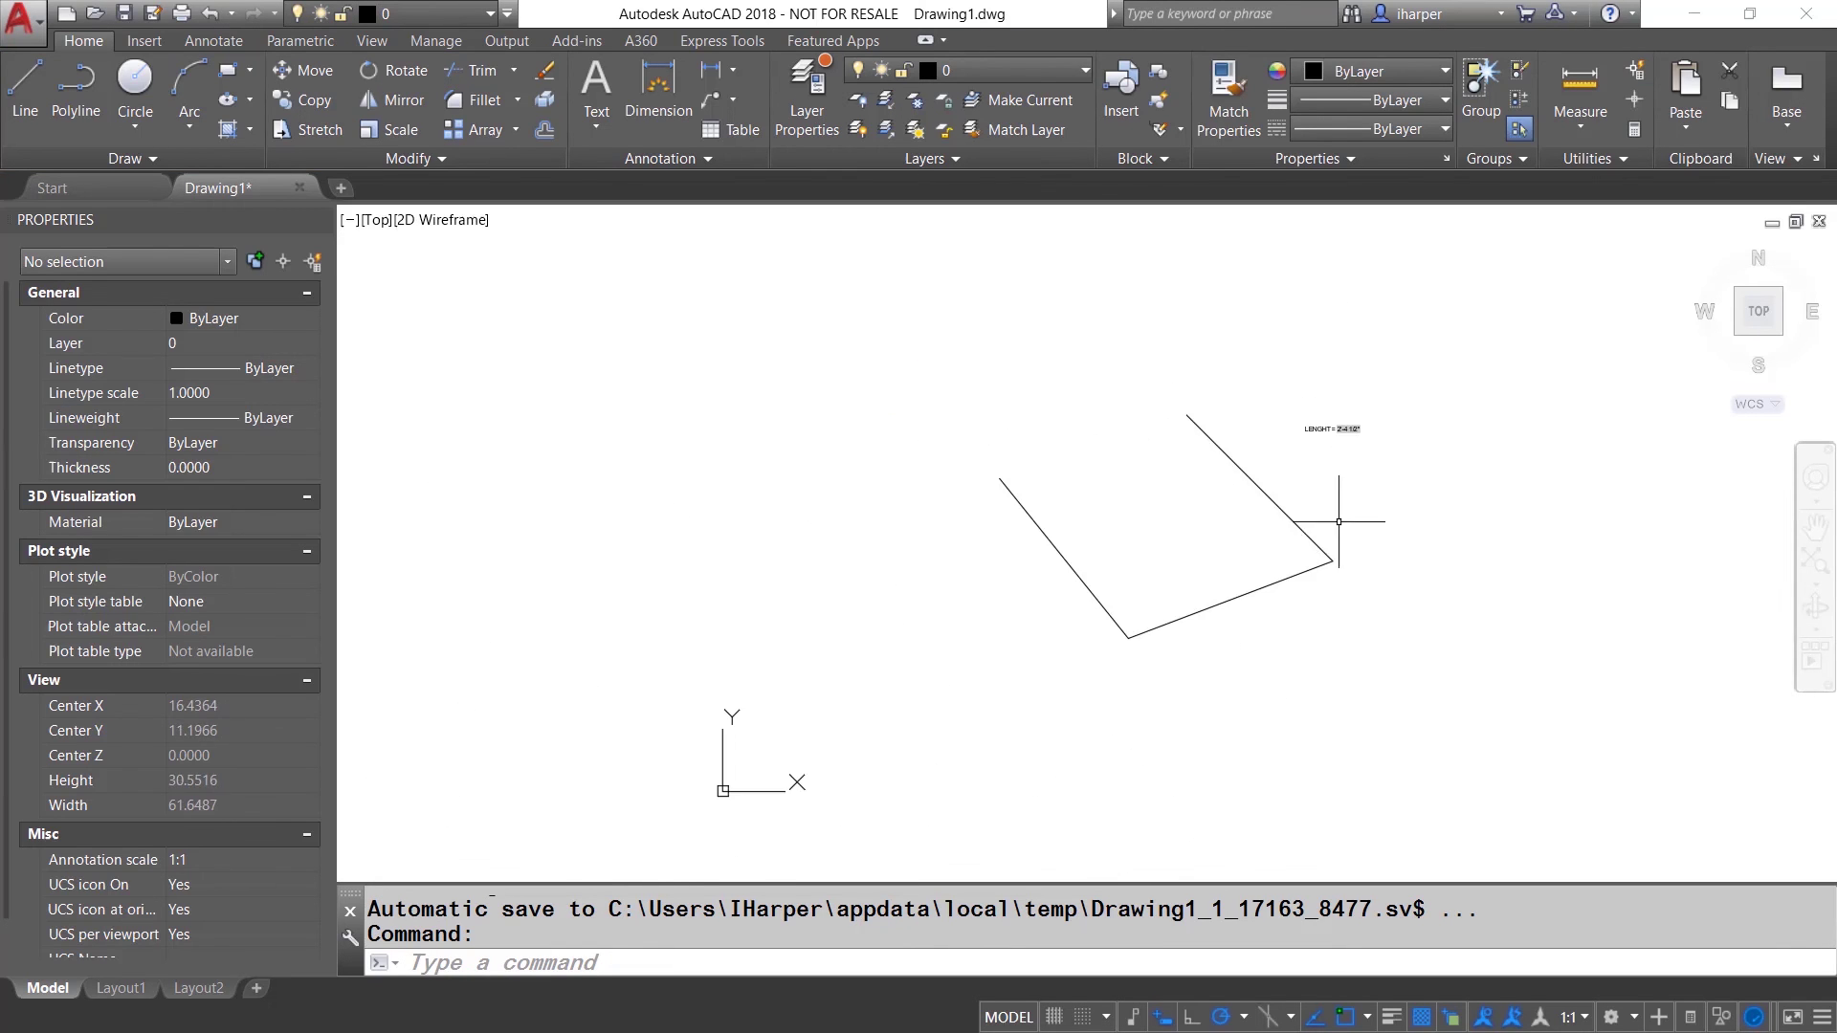
Grip-stretch the shared corner of two joined lines, then REGEN to refresh the length field.
{"action": "left_click", "coordinate": [1356, 565]}
{"action": "left_click", "coordinate": [1336, 554]}
{"action": "left_click", "coordinate": [1333, 561]}
{"action": "key", "text": "Escape"}
{"action": "scroll", "coordinate": [1330, 457], "scroll_direction": "up", "scroll_amount": 4}
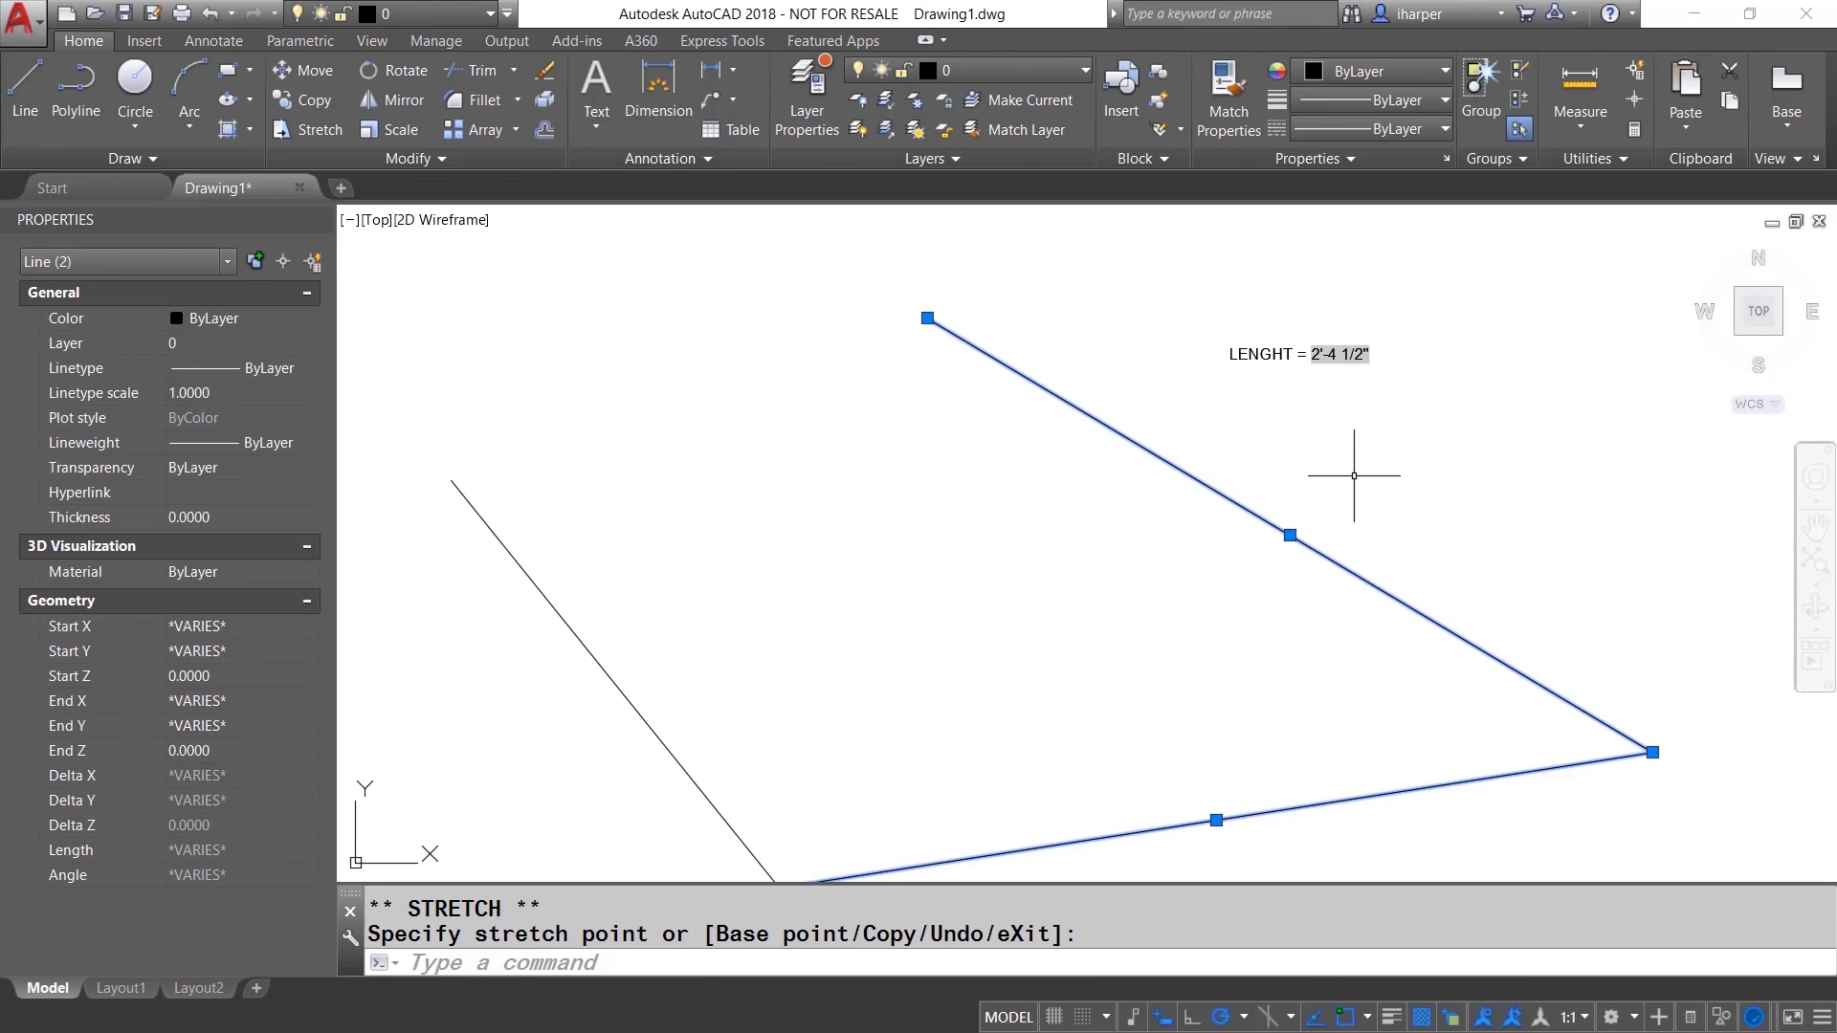
{"action": "key", "text": "Escape"}
{"action": "type", "text": "regen"}
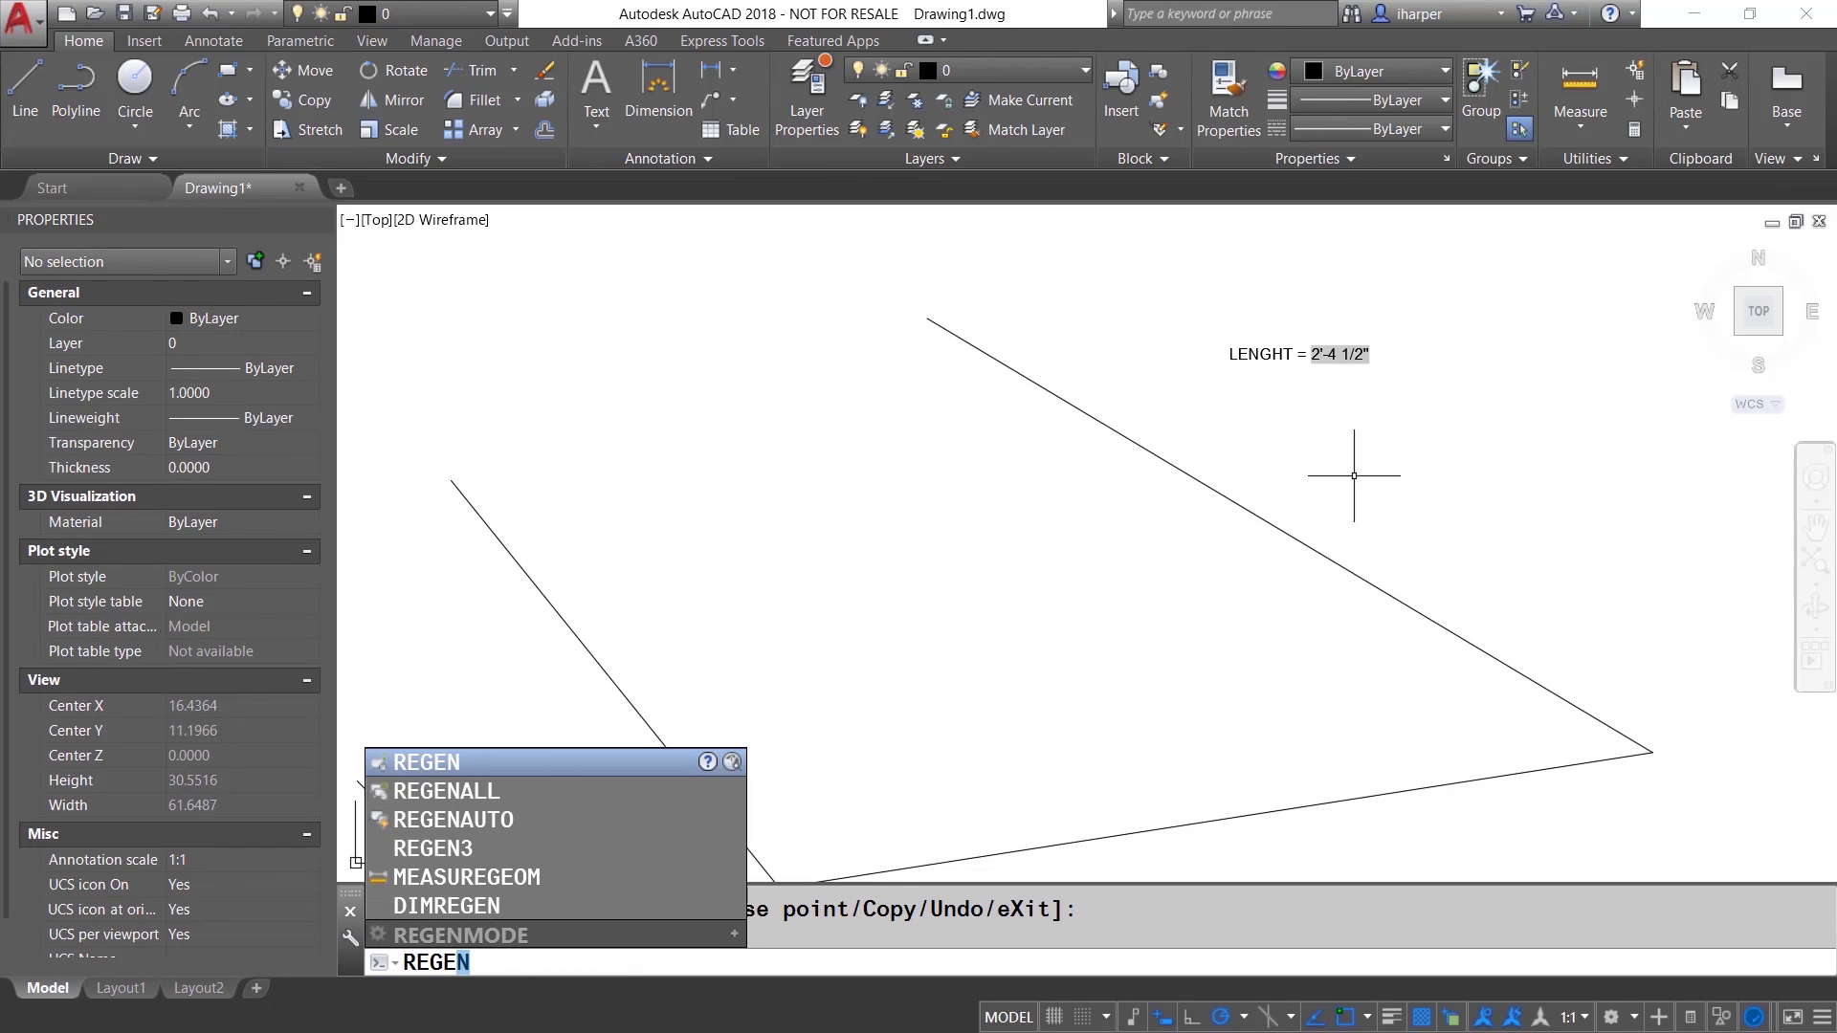
{"action": "key", "text": "Return"}
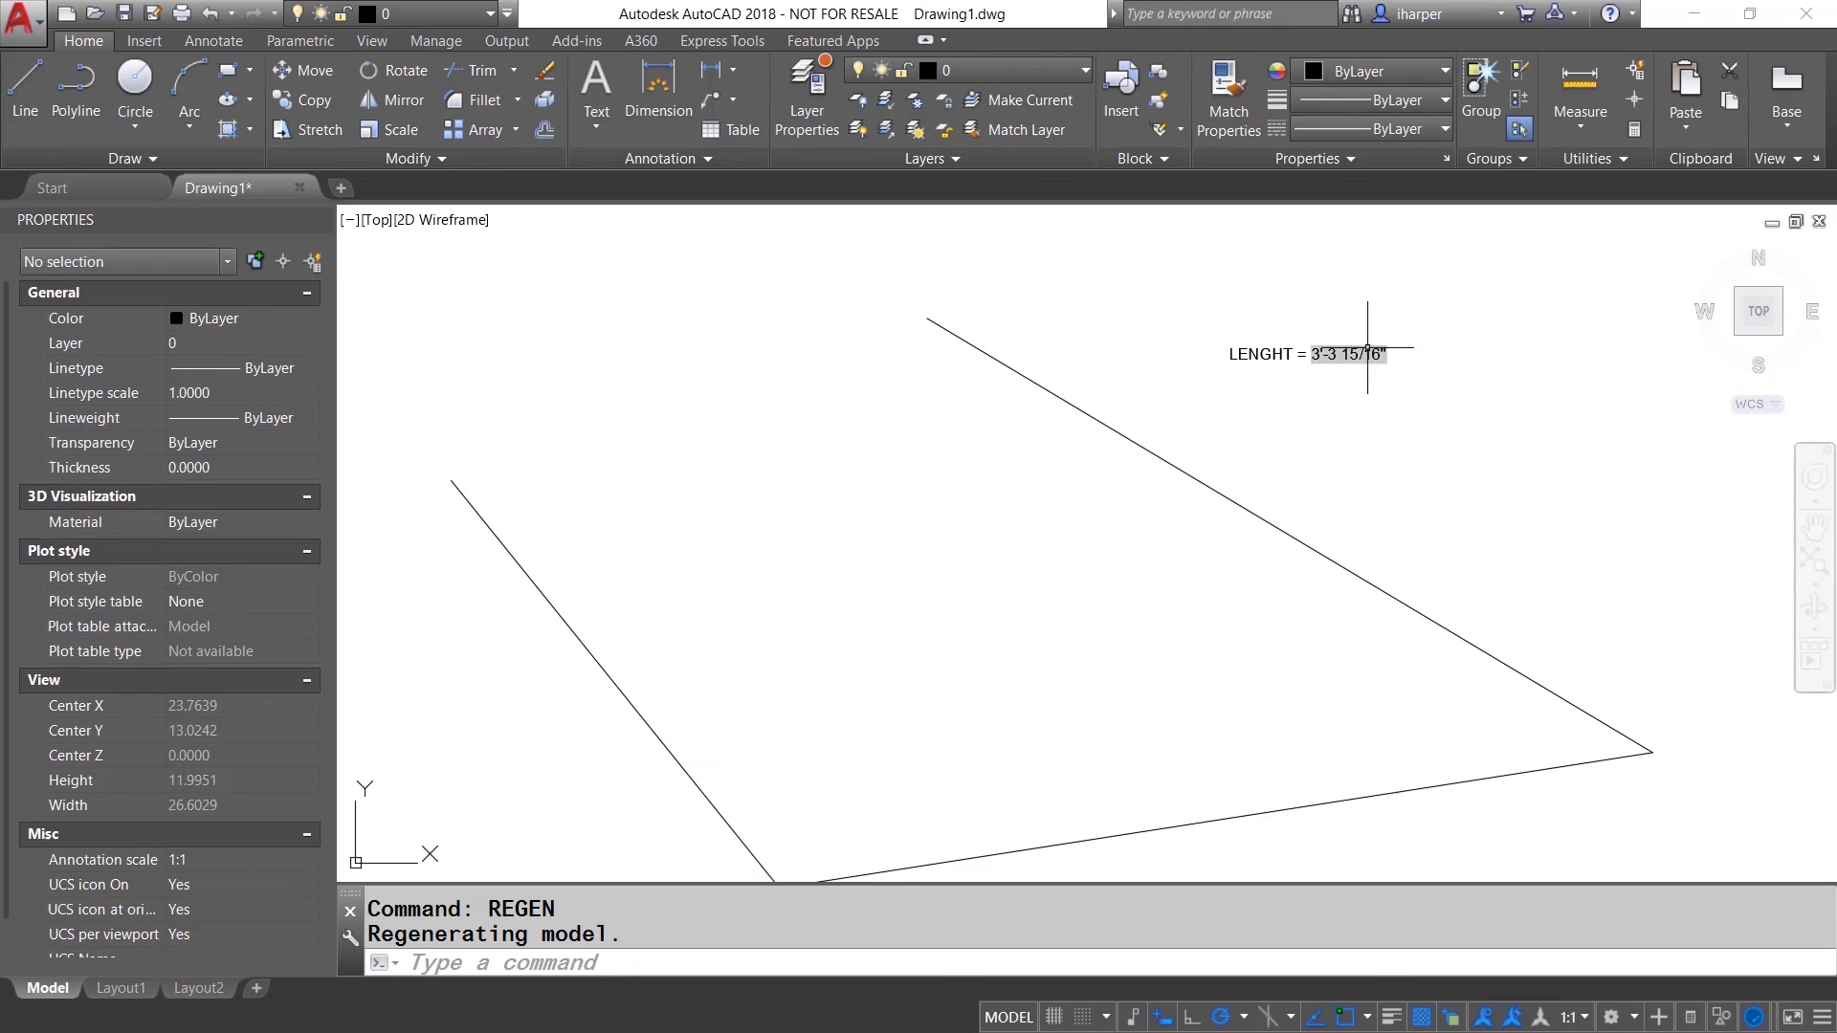
Shorten the diagonal line at its upper end and regenerate so the label reads 2'-6 15/16".
{"action": "scroll", "coordinate": [1365, 361], "scroll_direction": "up", "scroll_amount": 5}
{"action": "scroll", "coordinate": [1368, 383], "scroll_direction": "down", "scroll_amount": 8}
{"action": "left_click", "coordinate": [1343, 486]}
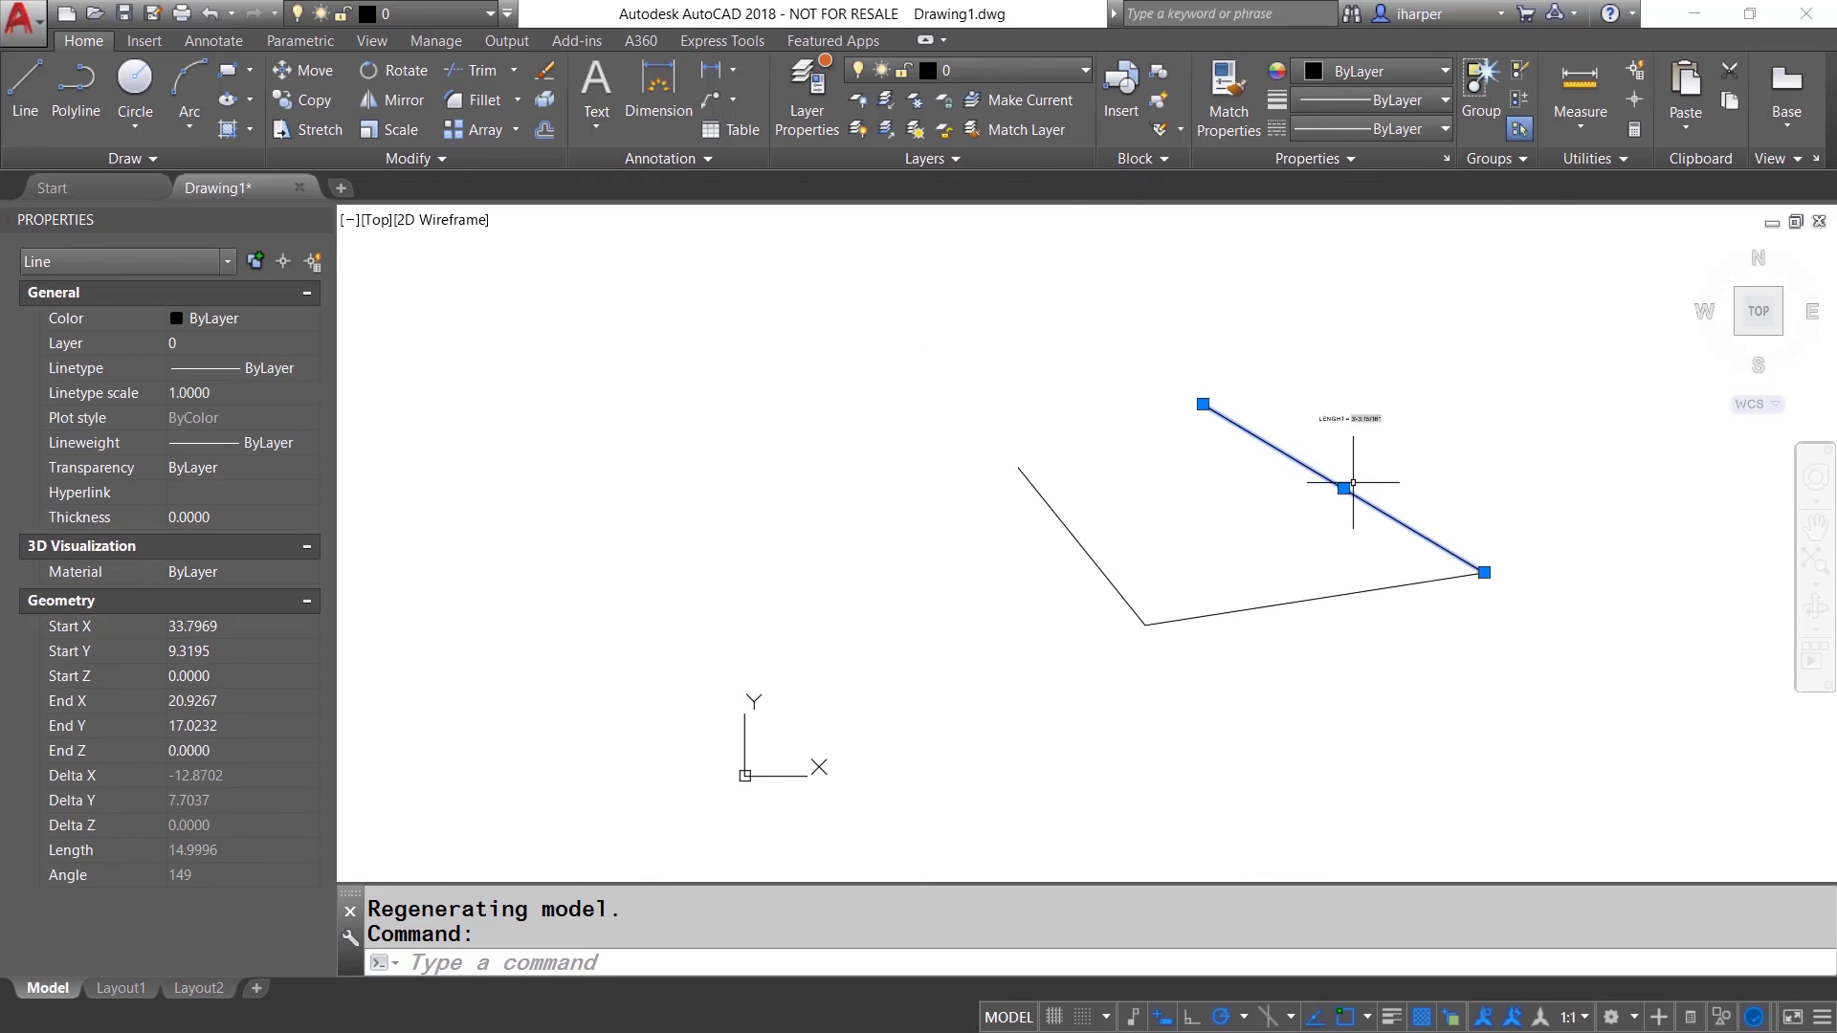
{"action": "scroll", "coordinate": [1292, 445], "scroll_direction": "up", "scroll_amount": 4}
{"action": "left_click", "coordinate": [1068, 335]}
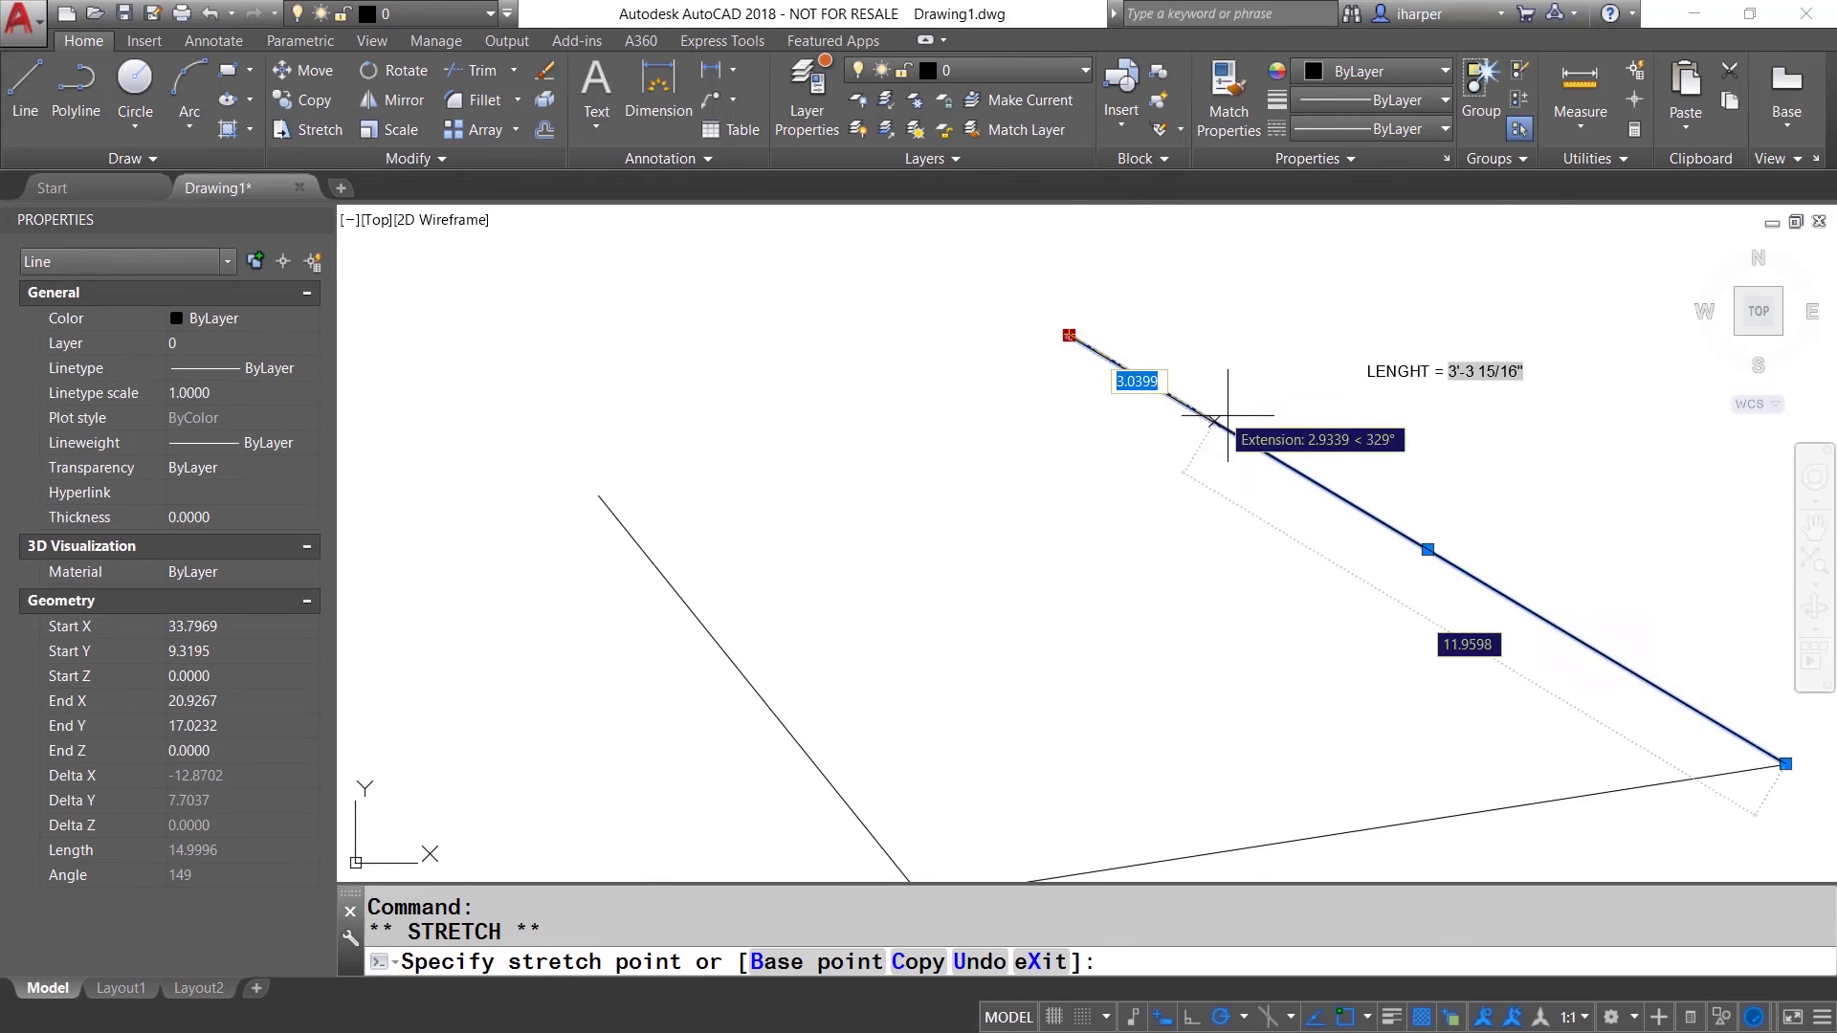
{"action": "left_click", "coordinate": [1514, 569]}
{"action": "key", "text": "Escape"}
{"action": "type", "text": "re"}
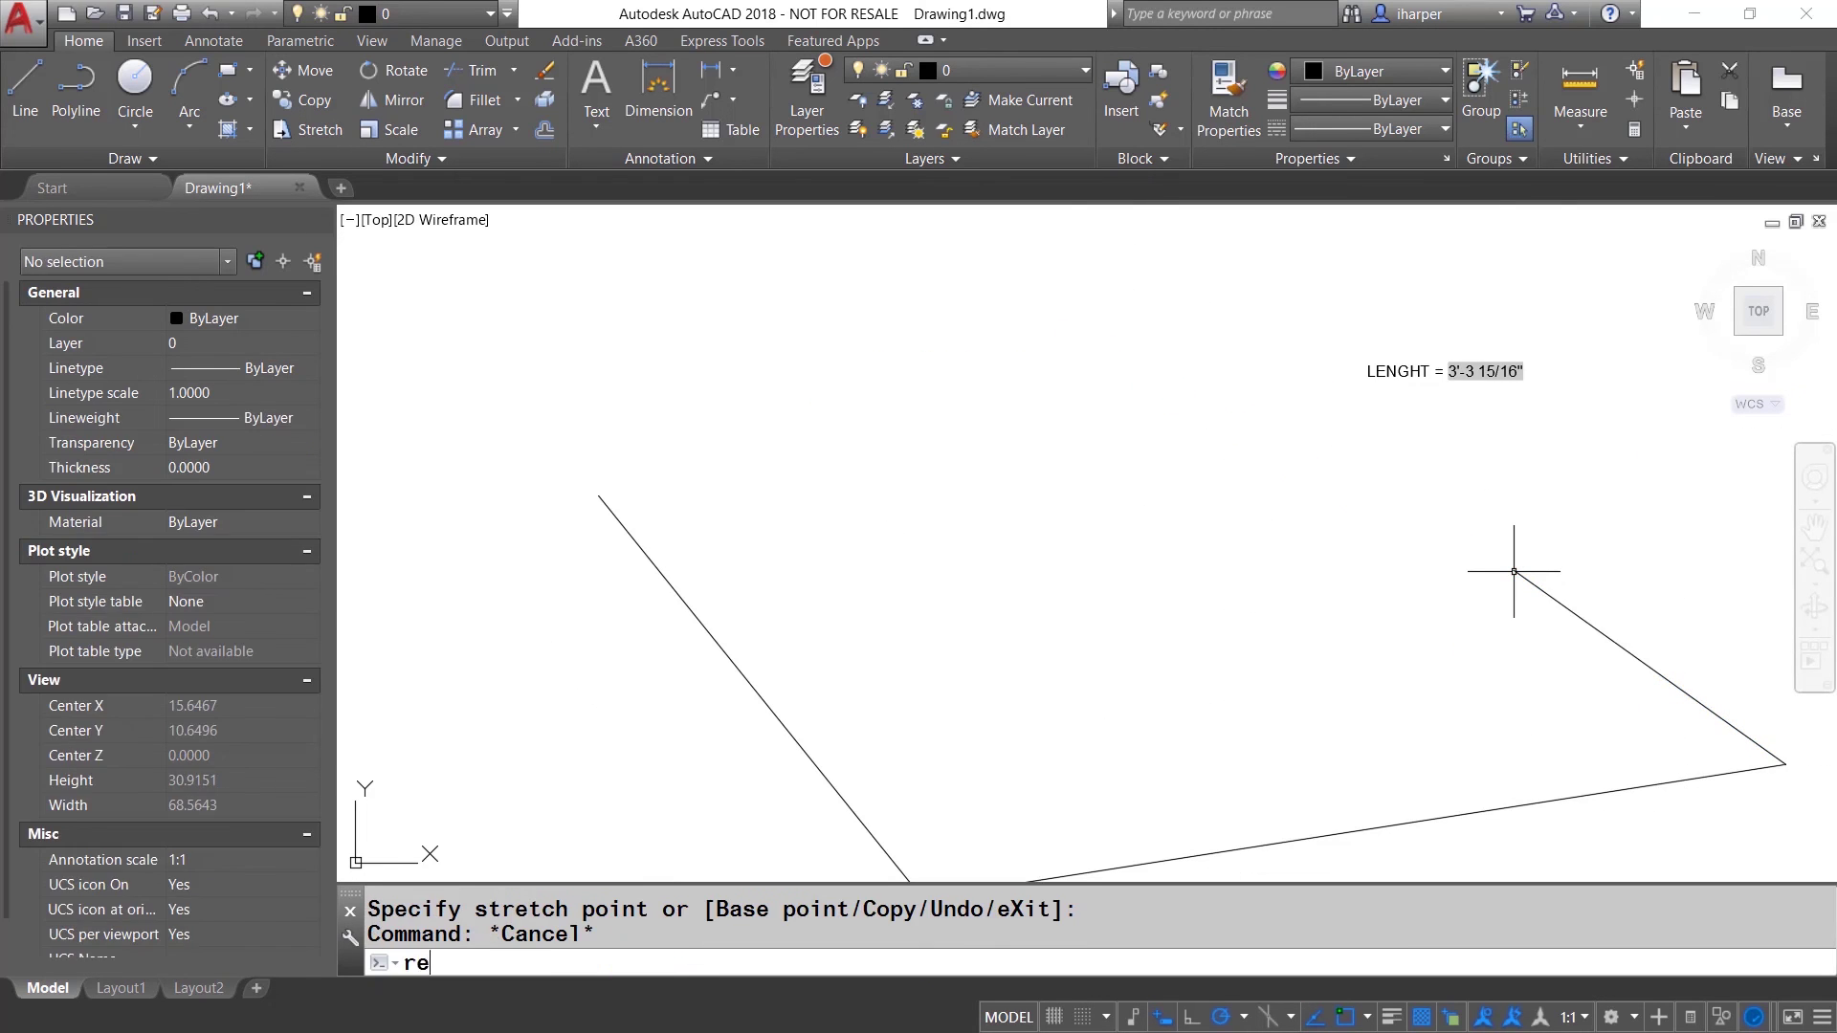
{"action": "key", "text": "Return"}
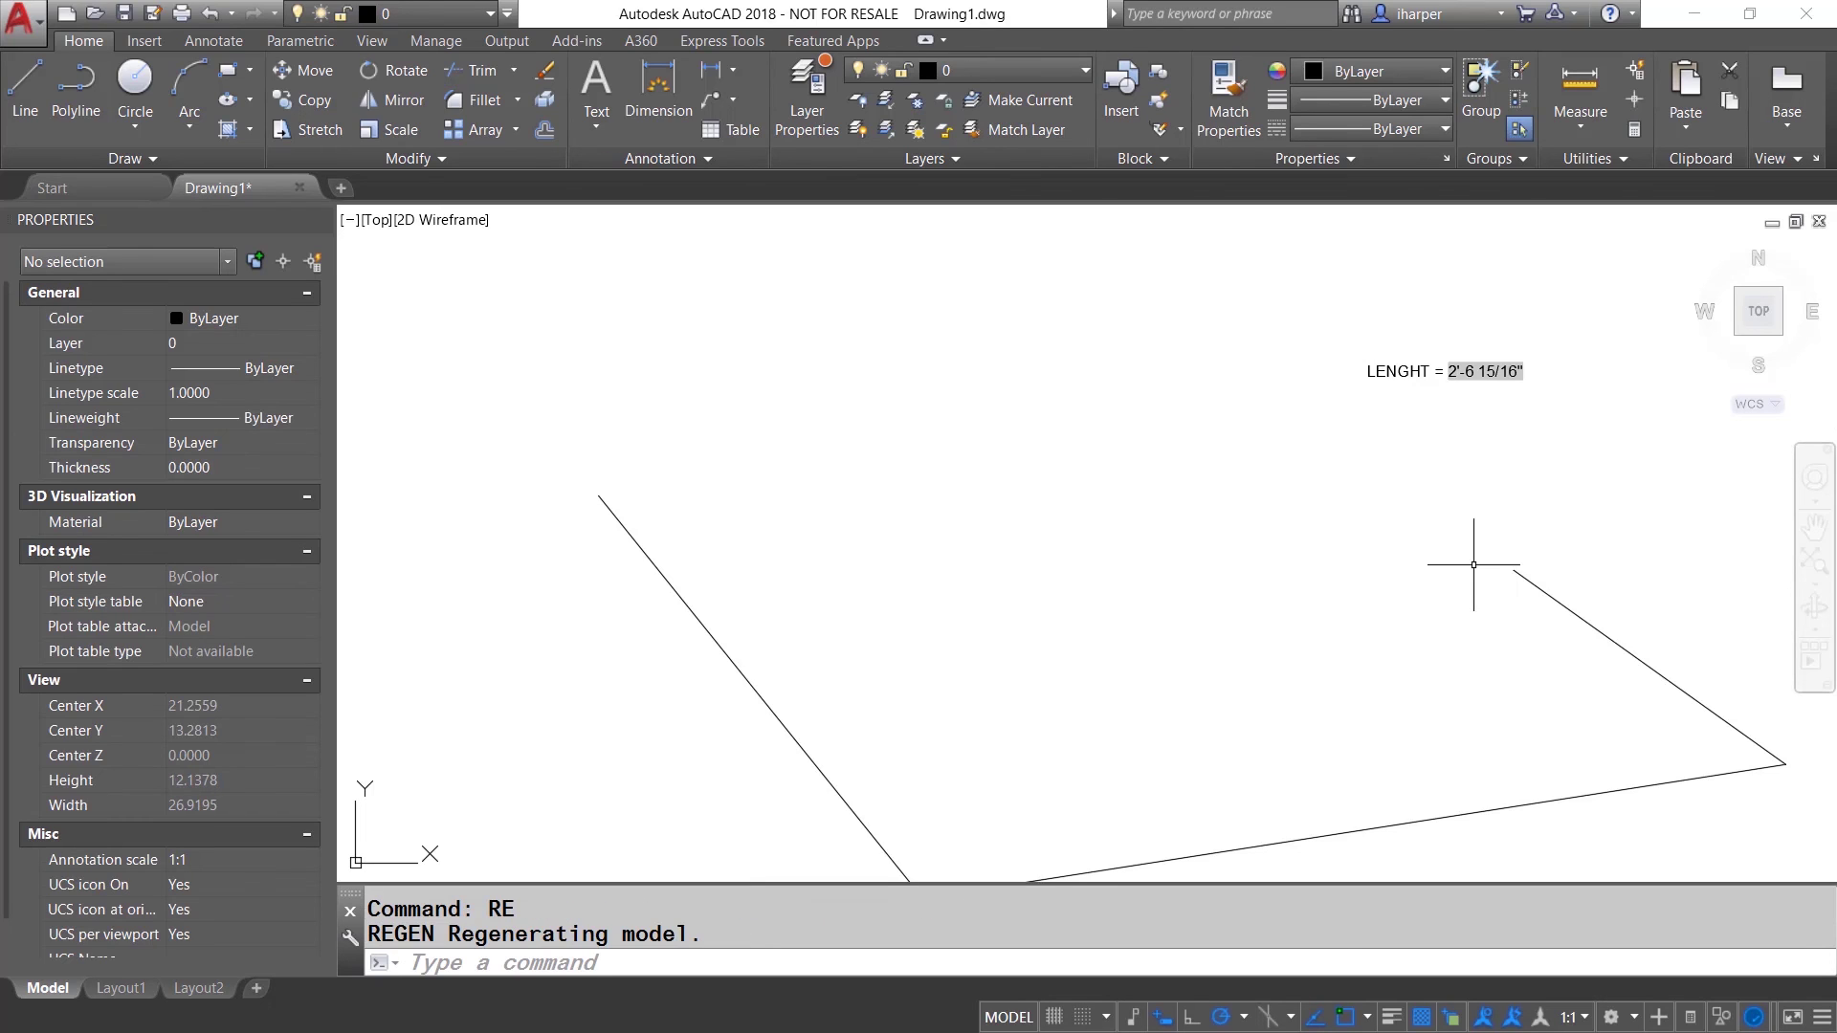